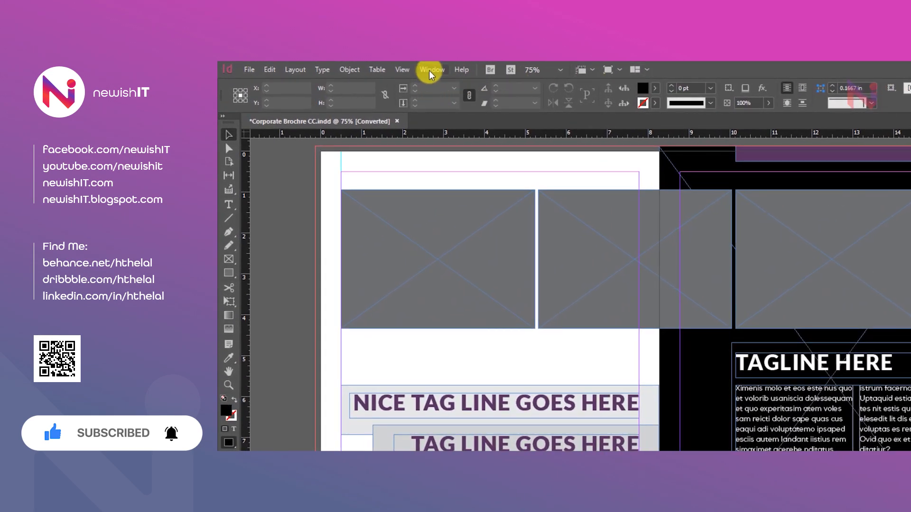
Step: Show the document's pages and look through spreads 8-9 and 4-5, the back cover on page 14, and the front cover on page 1
click(428, 71)
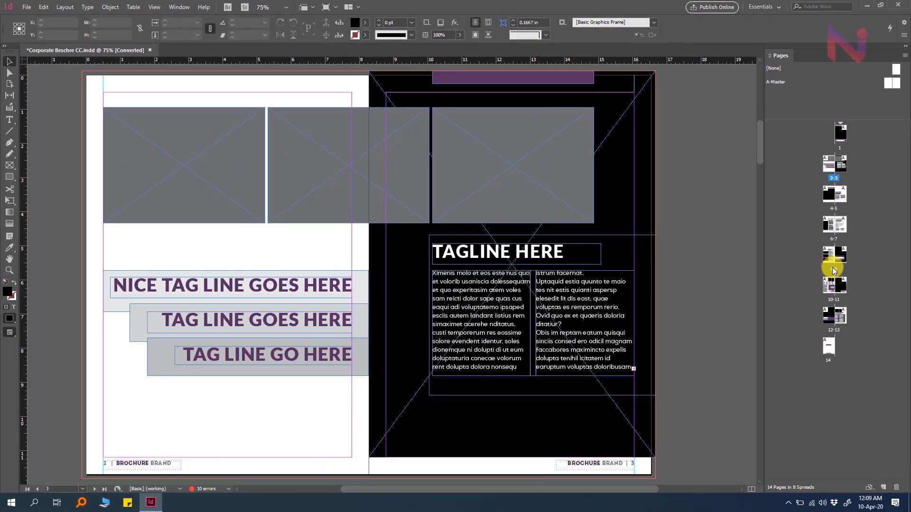
double_click(834, 268)
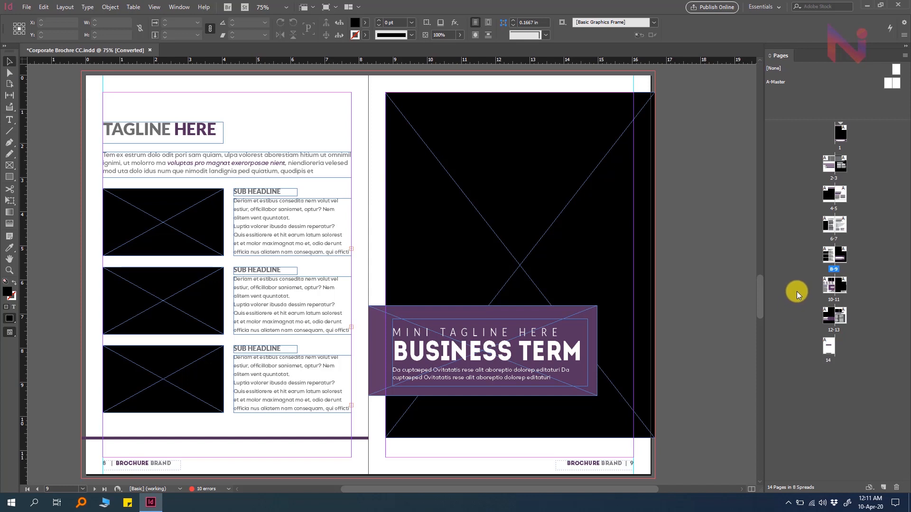
double_click(842, 197)
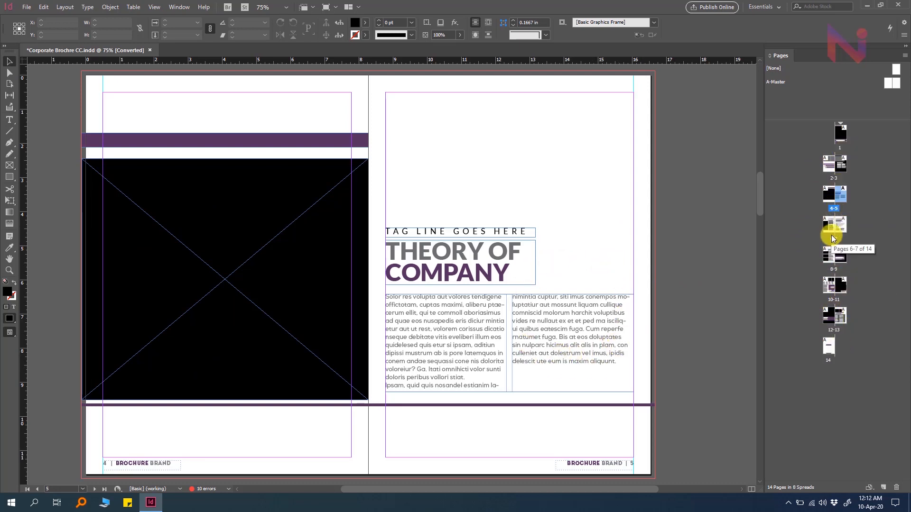
alt+click(828, 258)
double_click(827, 258)
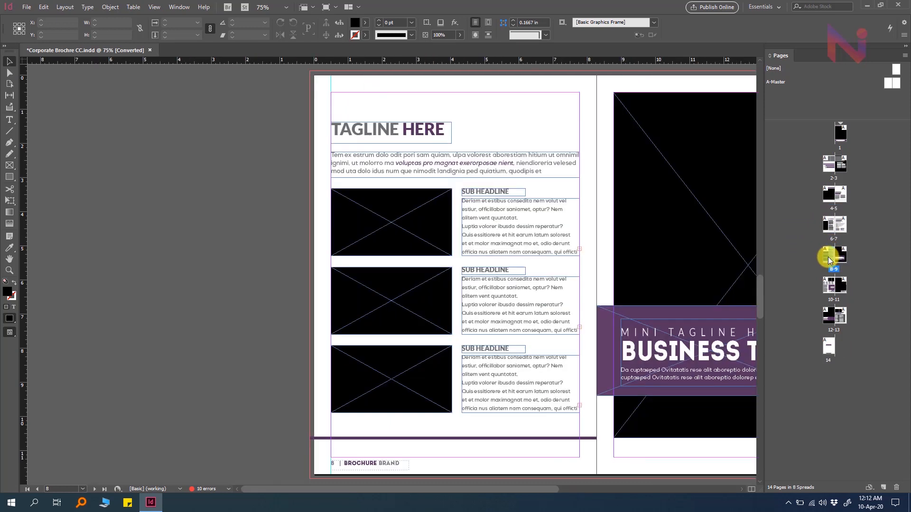
double_click(829, 350)
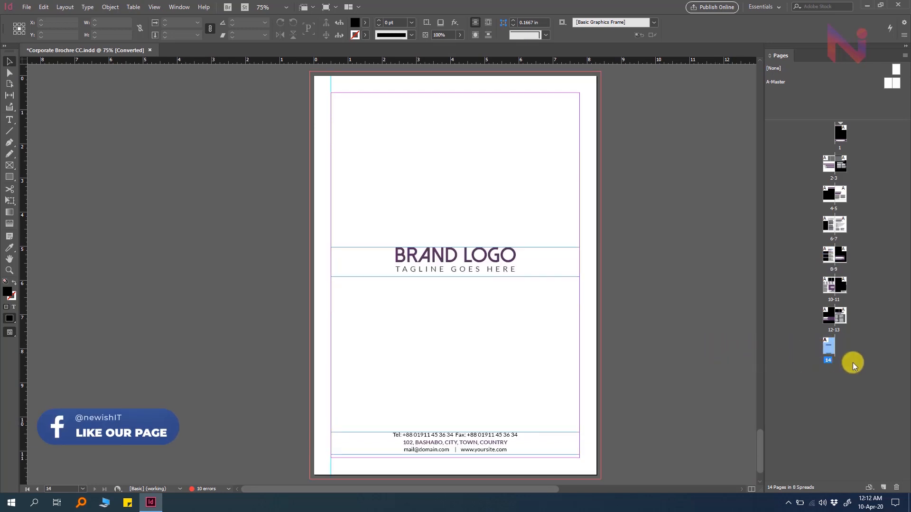
double_click(840, 135)
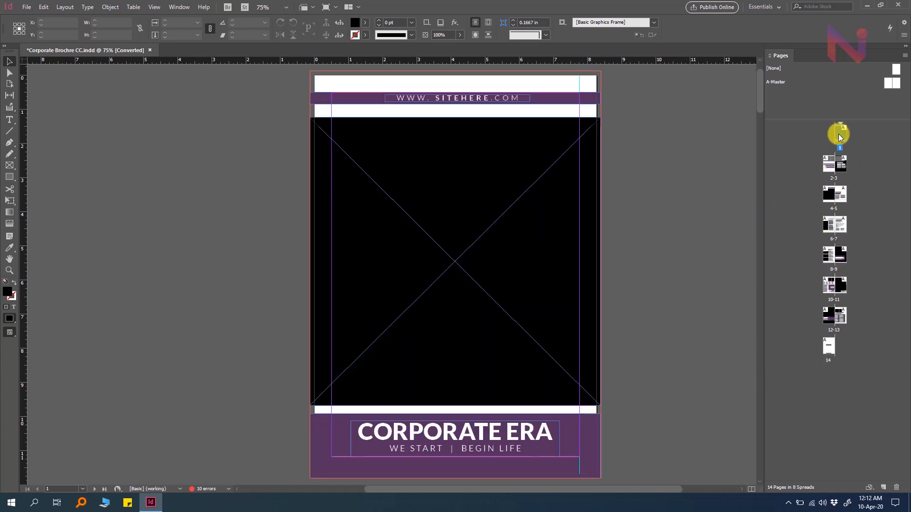
click(794, 301)
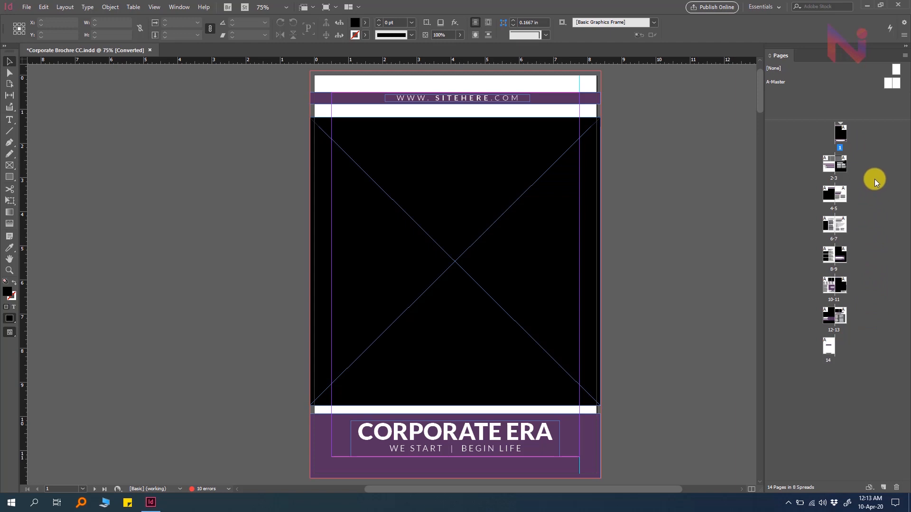
Step: Arrange the page thumbnails horizontally
click(904, 55)
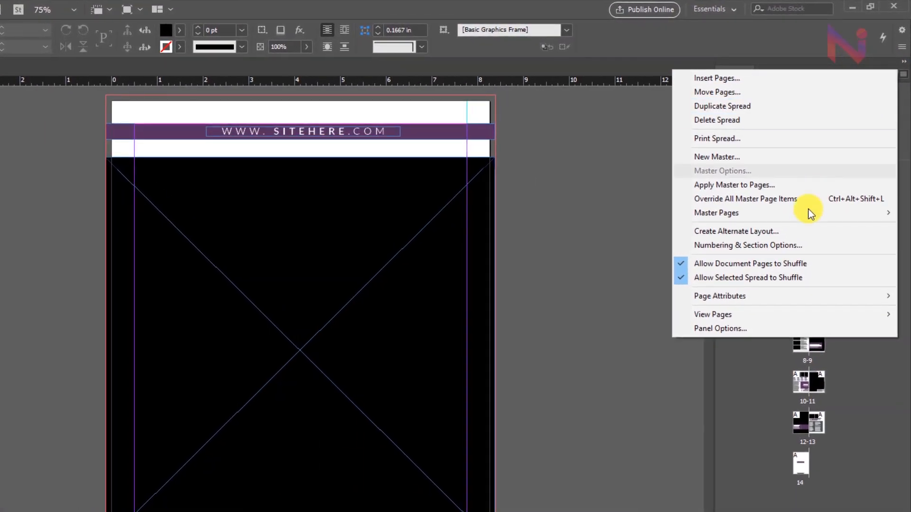
mouse_move(753, 314)
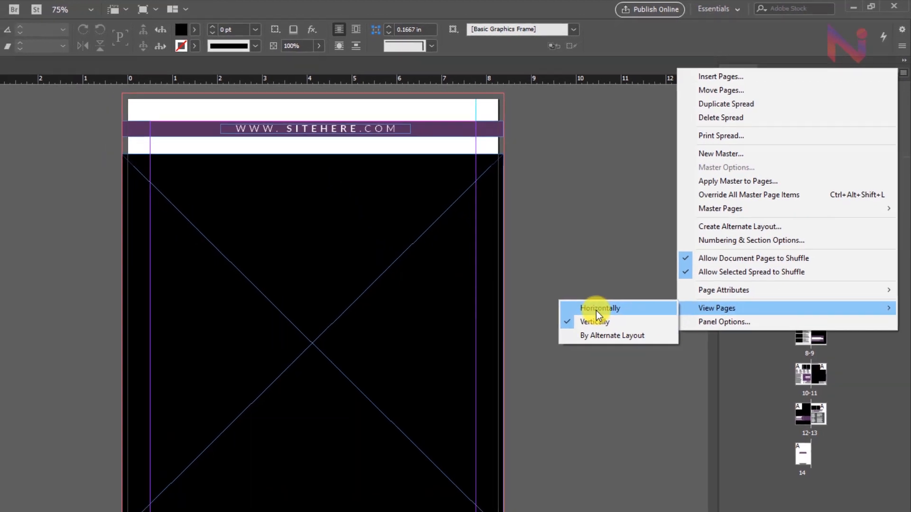
click(593, 314)
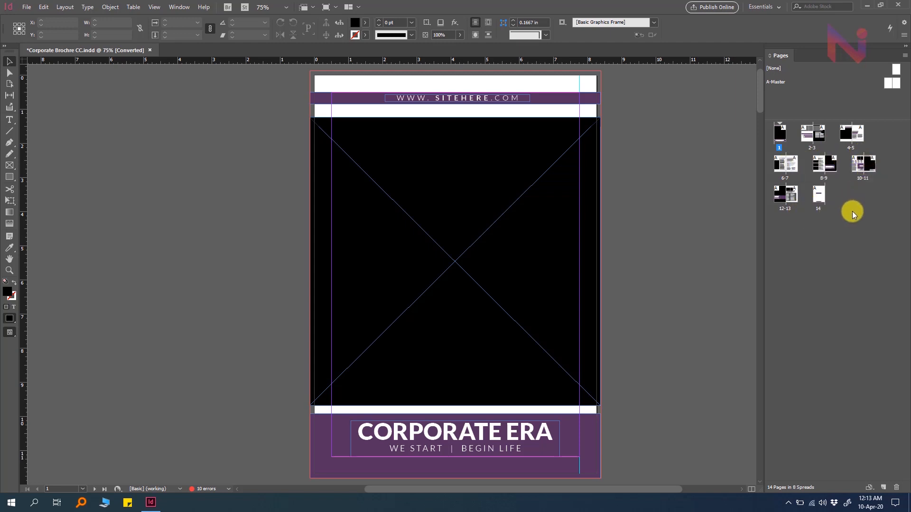
Step: Switch the page thumbnails back to the vertical arrangement
click(904, 56)
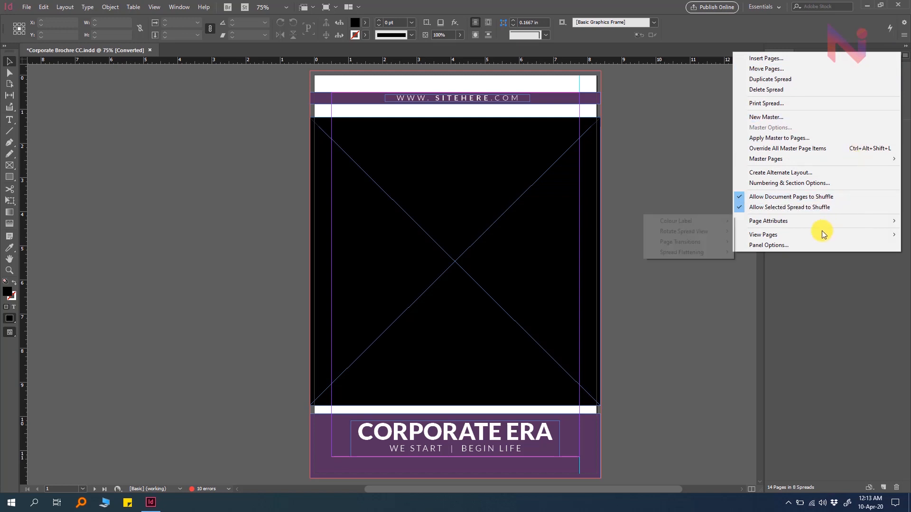
mouse_move(754, 234)
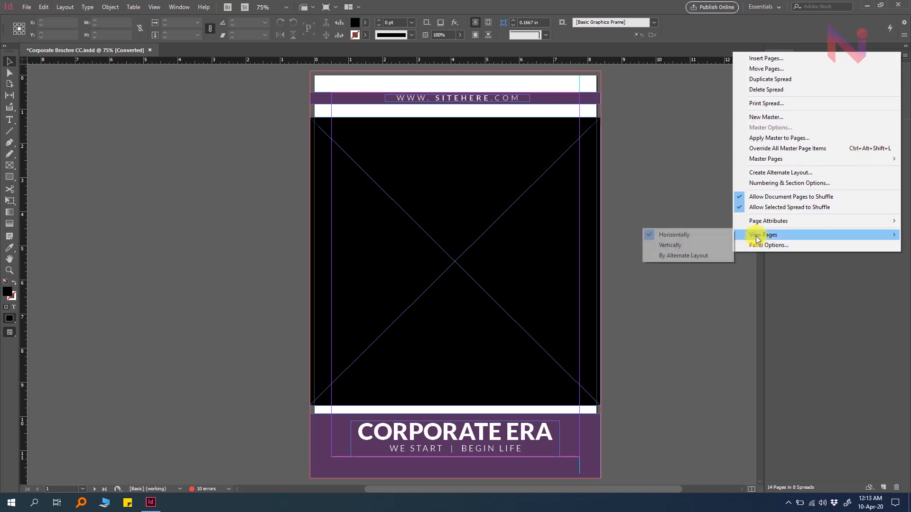
click(673, 245)
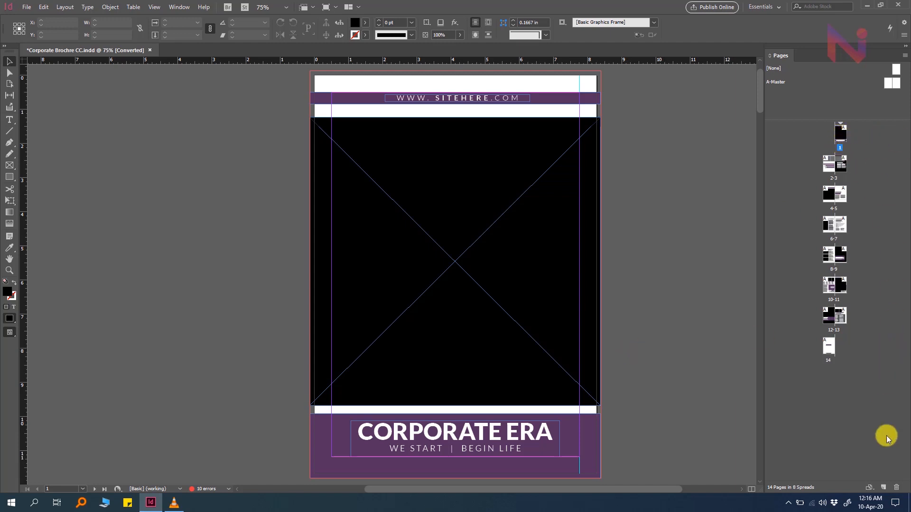
Step: Add two blank pages one at a time, the first after page 1 and the second after page 2
click(884, 491)
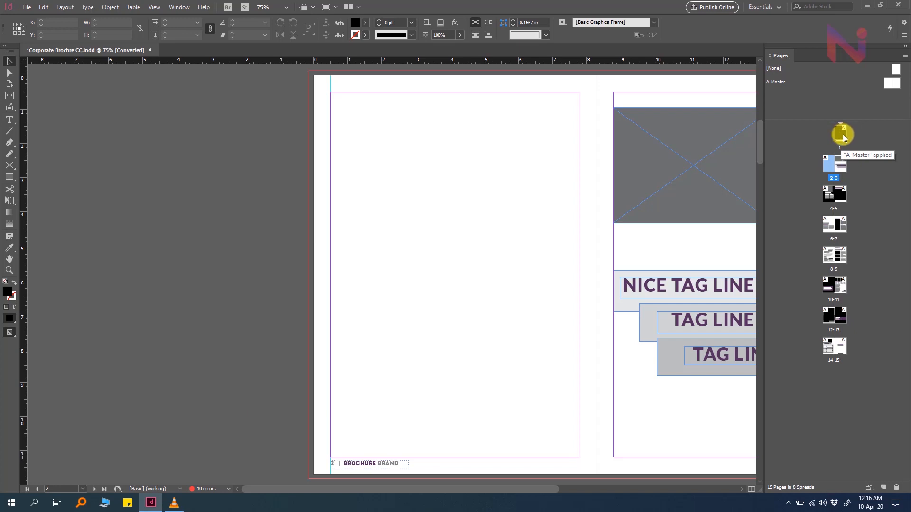
click(830, 164)
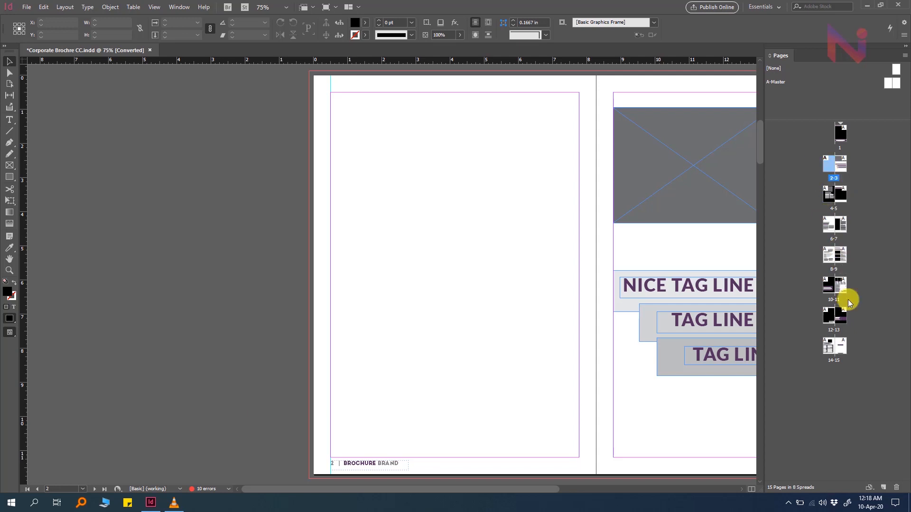
click(885, 488)
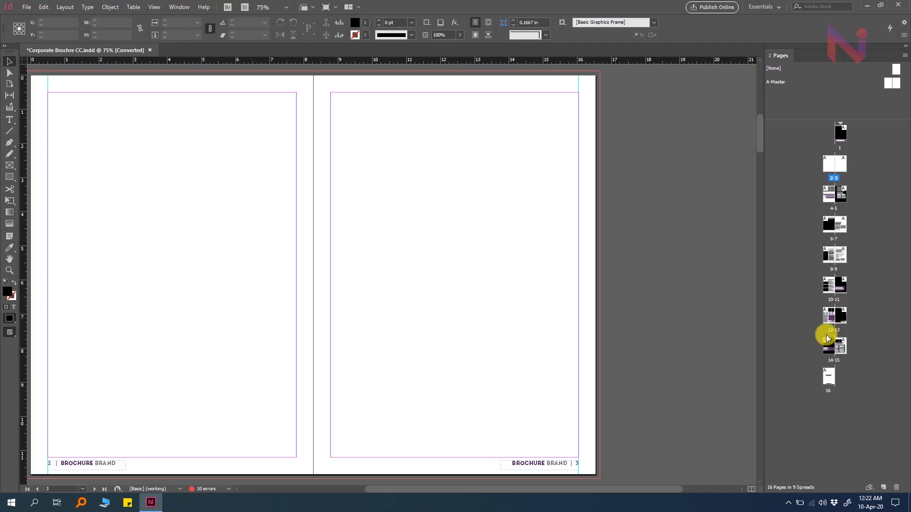
Step: Set up a page insertion of 1 page placed after page 5
click(905, 55)
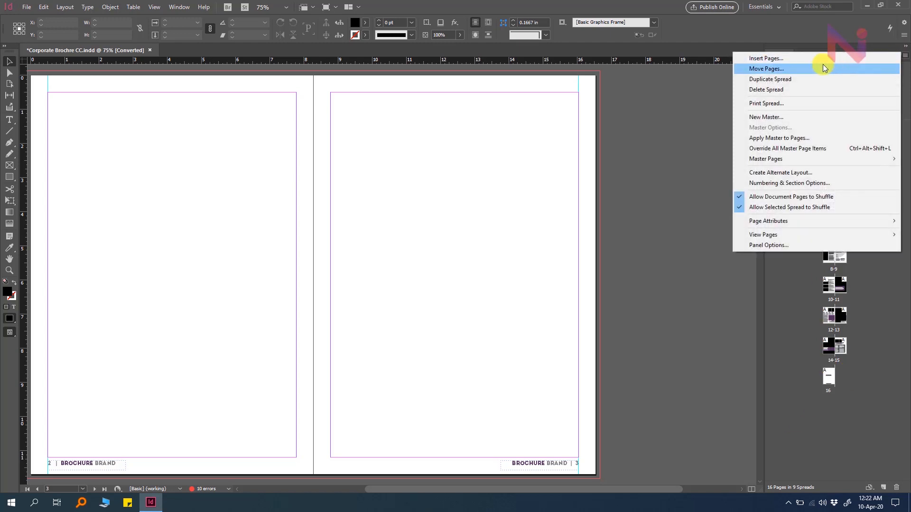
click(779, 57)
drag(426, 221, 401, 227)
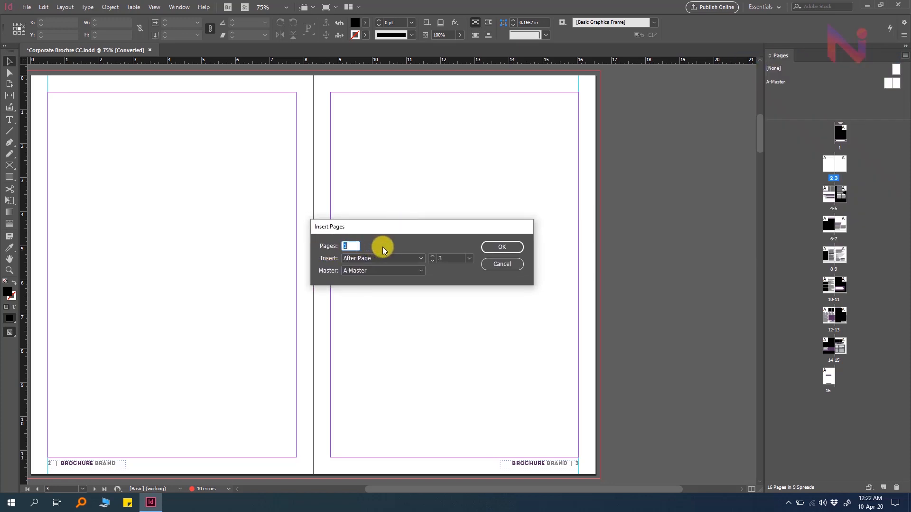
key(Tab)
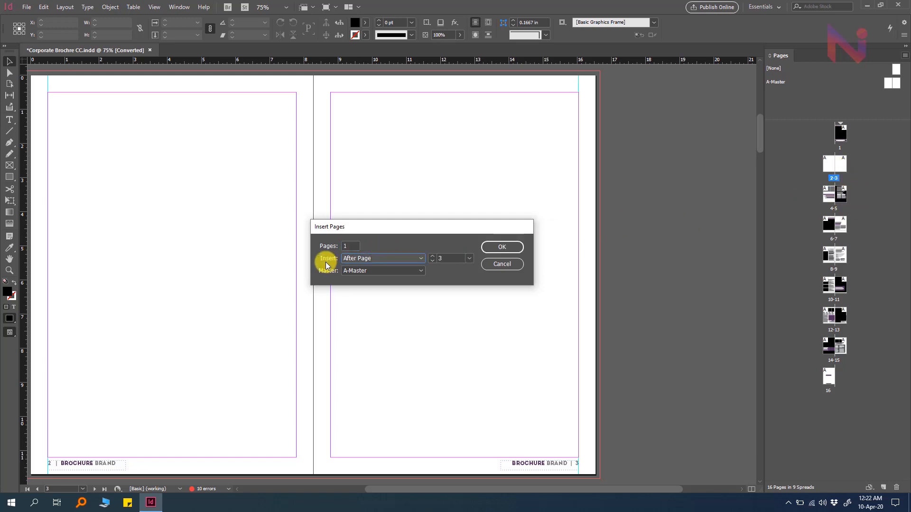
click(410, 257)
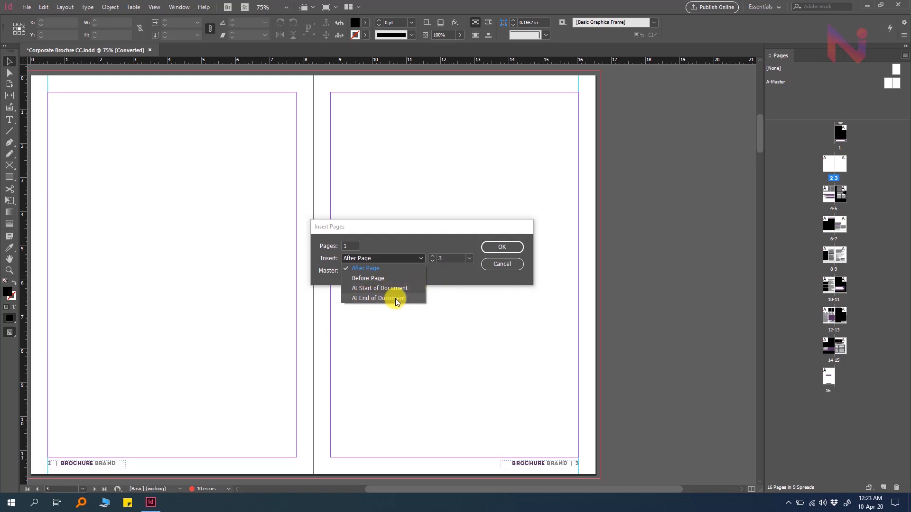
click(409, 258)
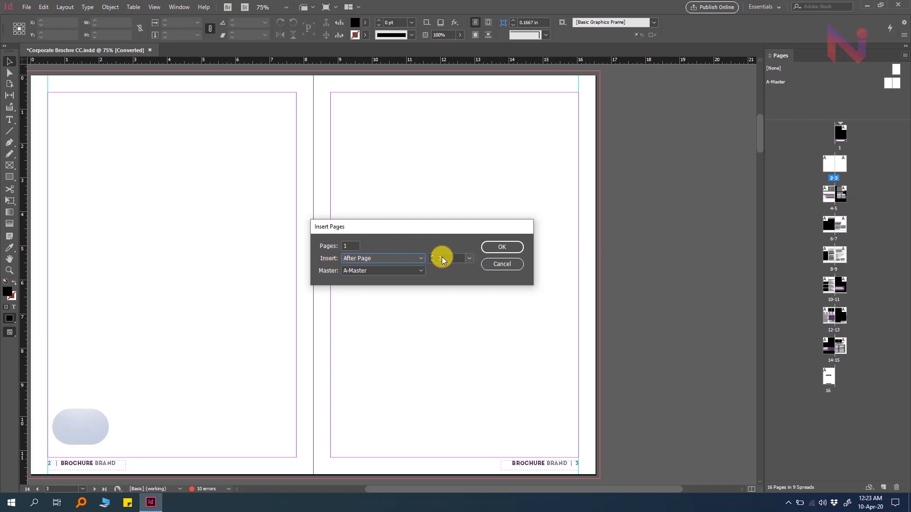
click(469, 258)
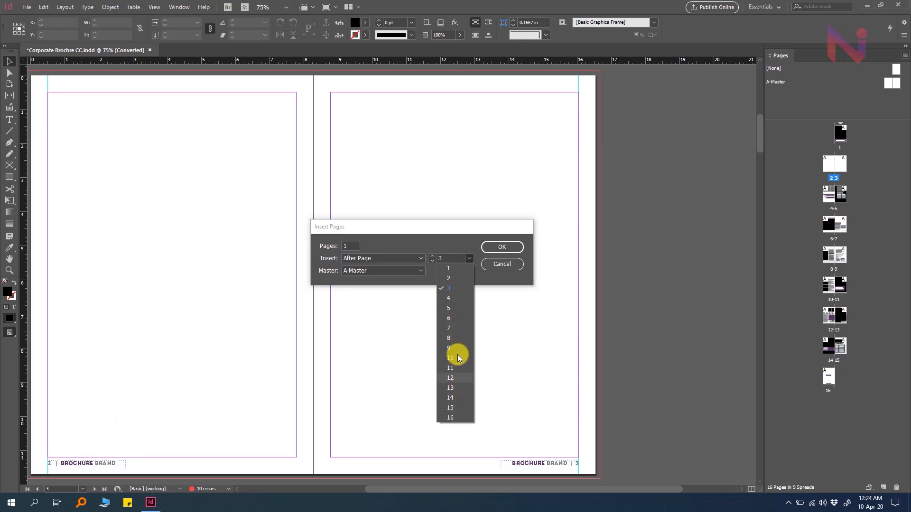
click(451, 309)
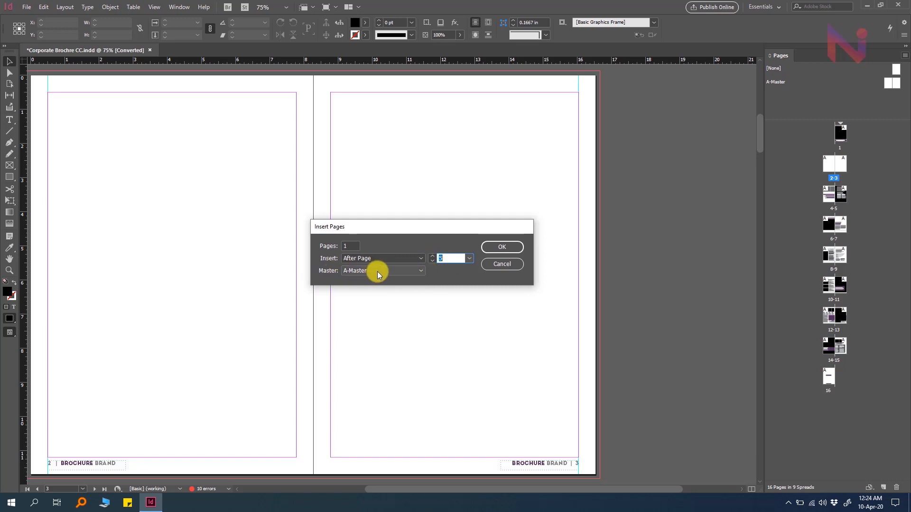
Step: Insert the page with A-Master as its master, and undo the insertion
click(412, 272)
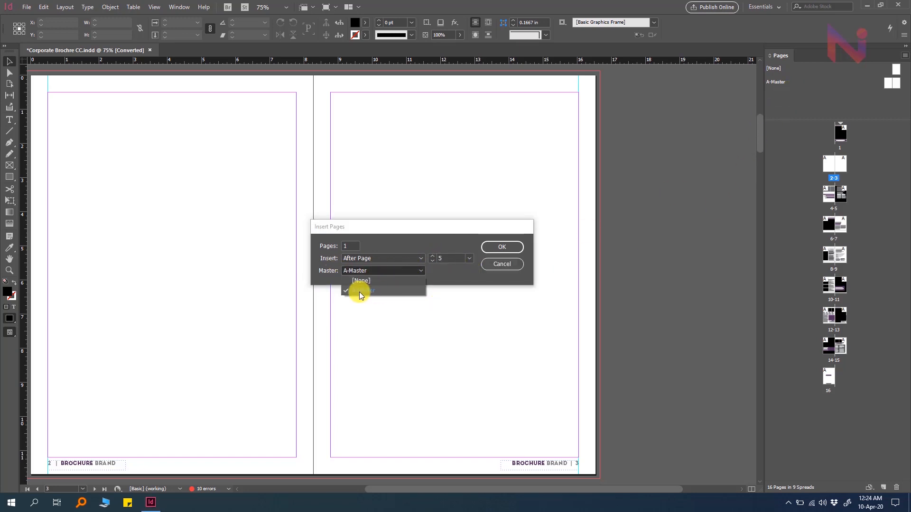
click(442, 273)
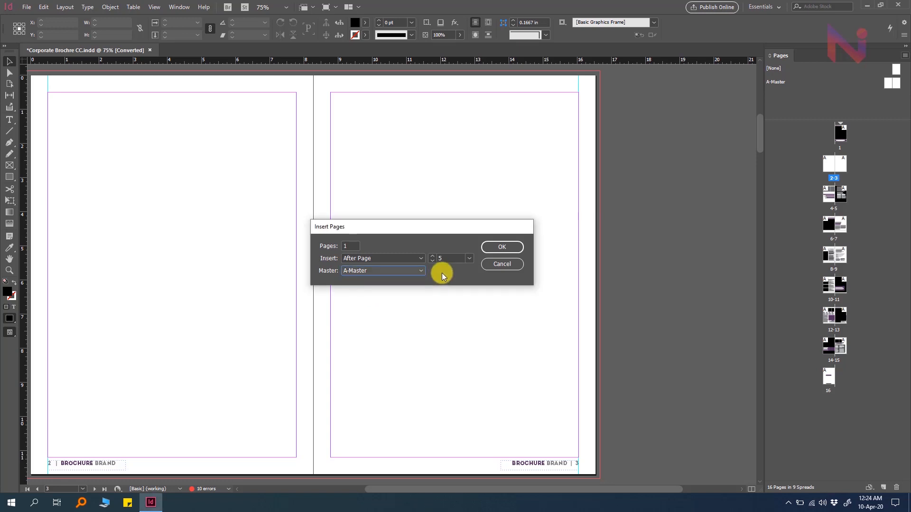
click(397, 272)
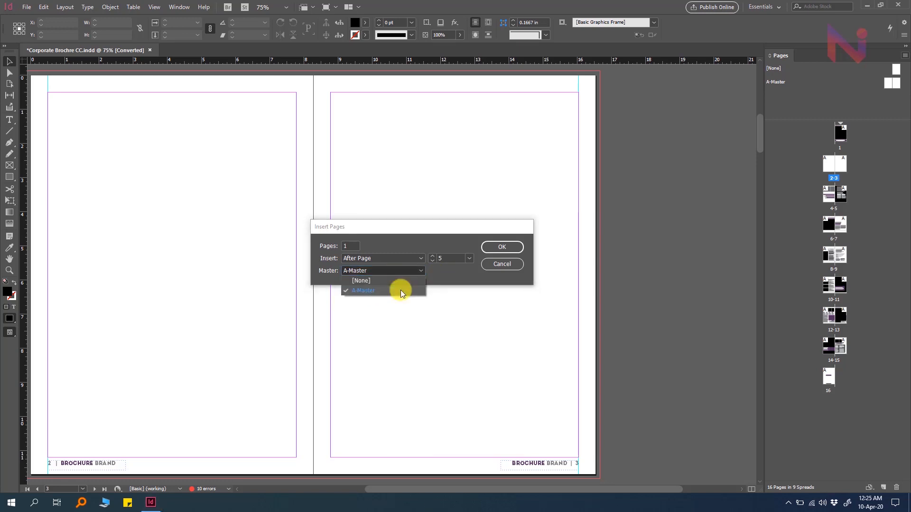
click(447, 275)
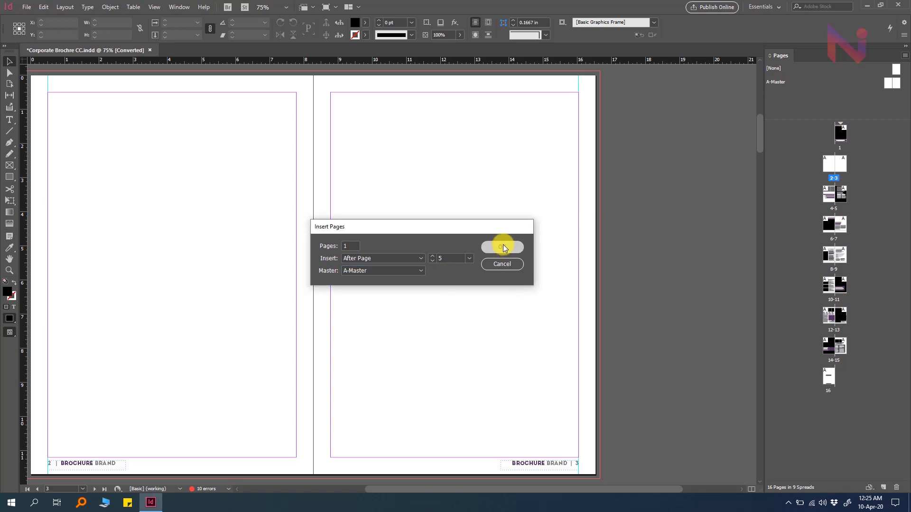
click(502, 246)
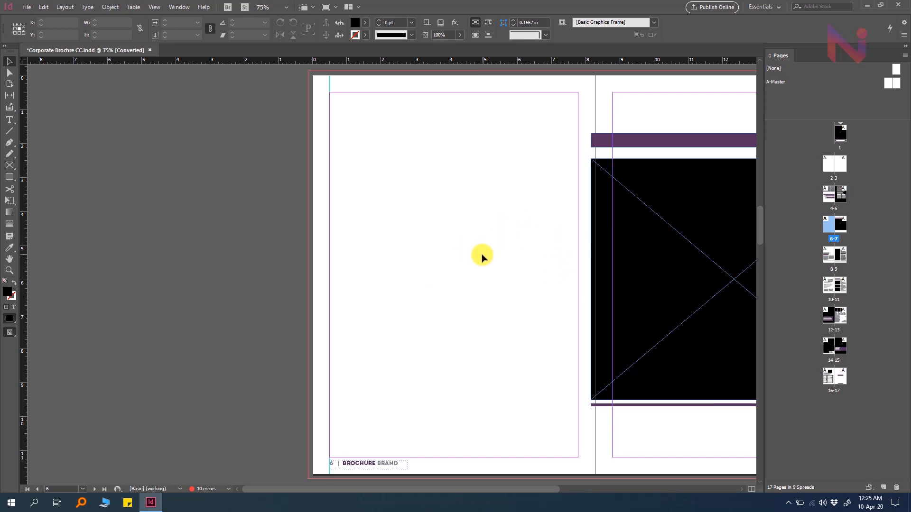
key(ctrl+z)
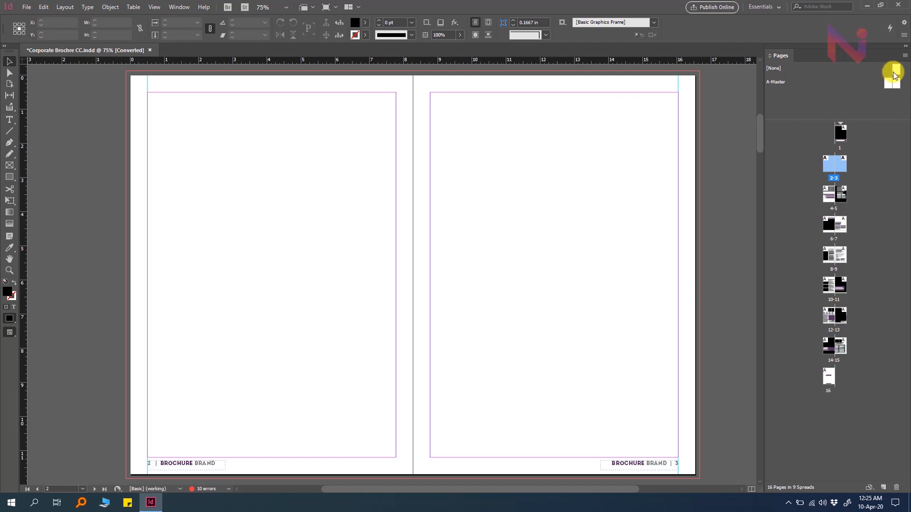
Step: Insert 2 pages based on A-Master at the start of the document
click(905, 55)
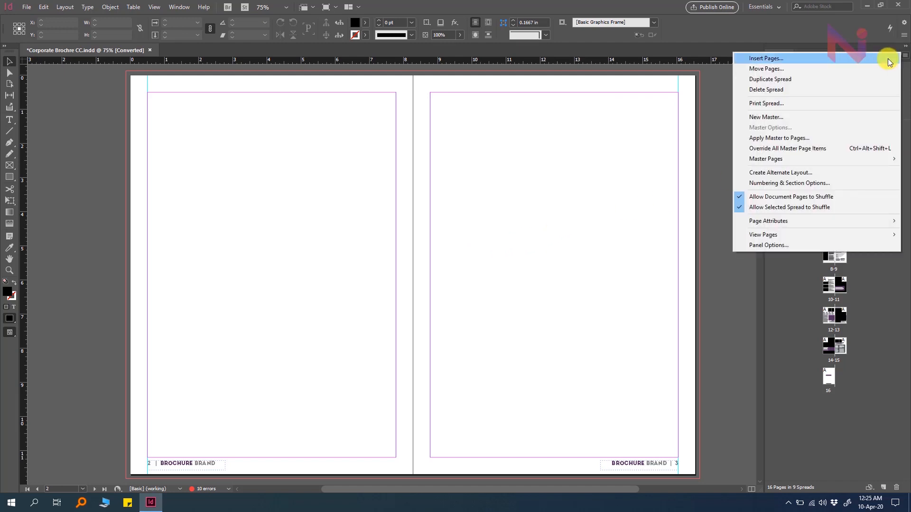
click(775, 59)
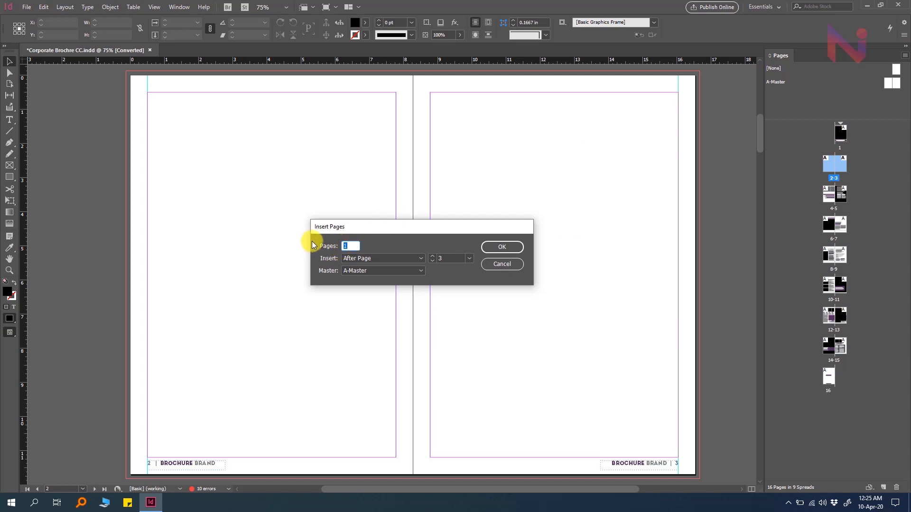
text(2)
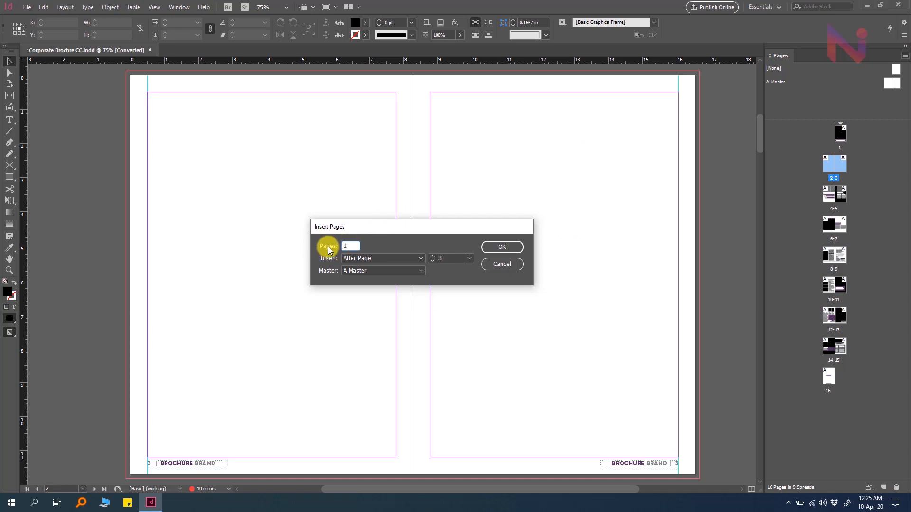
click(377, 259)
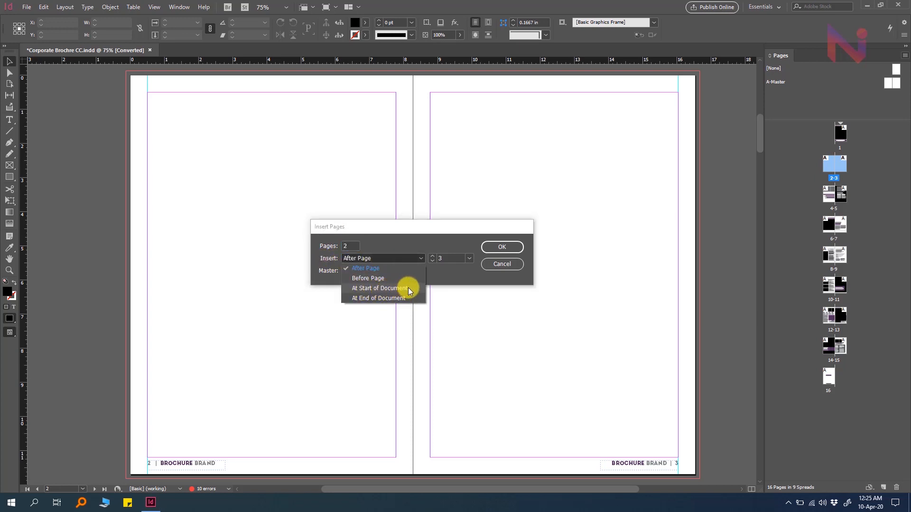
click(408, 287)
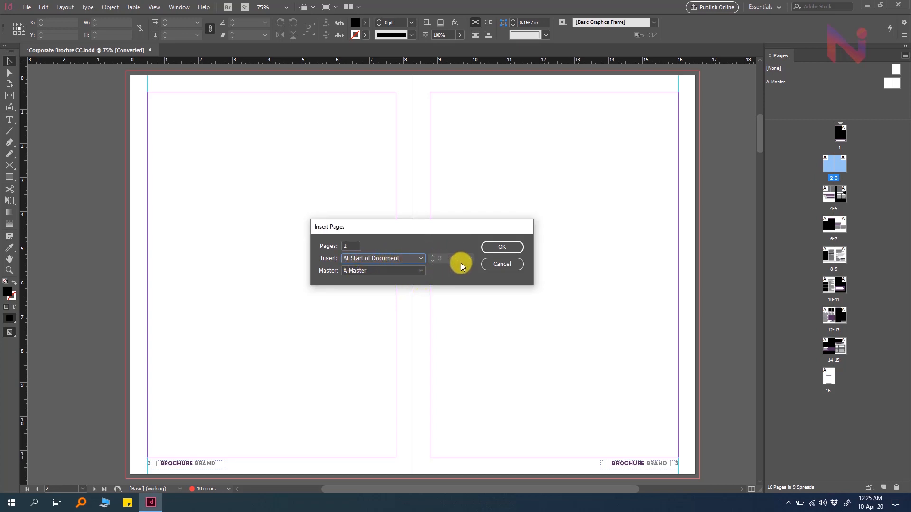
click(510, 247)
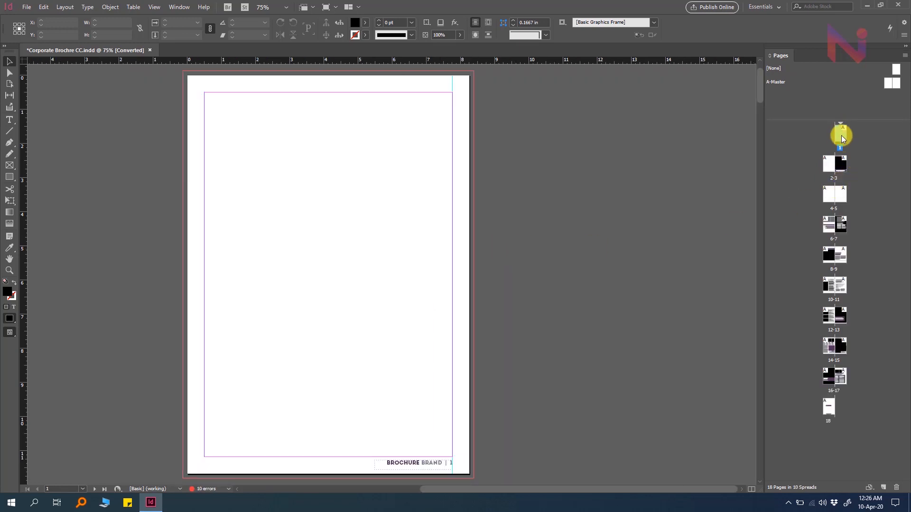
Step: Look over page 1 and the 2-3 spread, moving through the document both vertically and horizontally
click(841, 136)
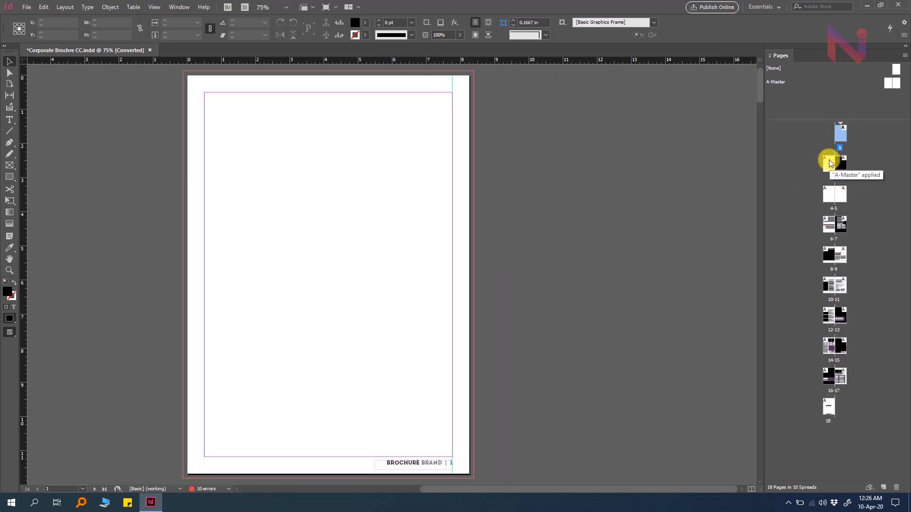
scroll(463, 258, down, 6)
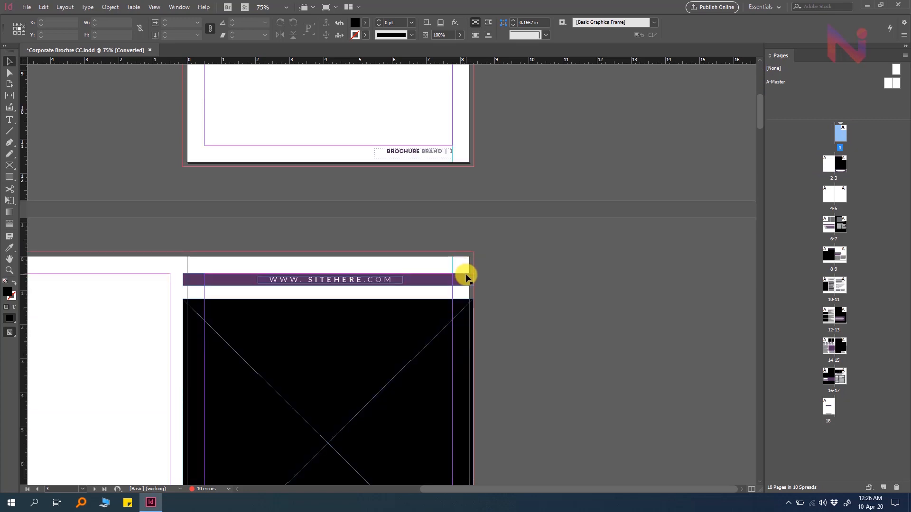
scroll(467, 271, left, 5)
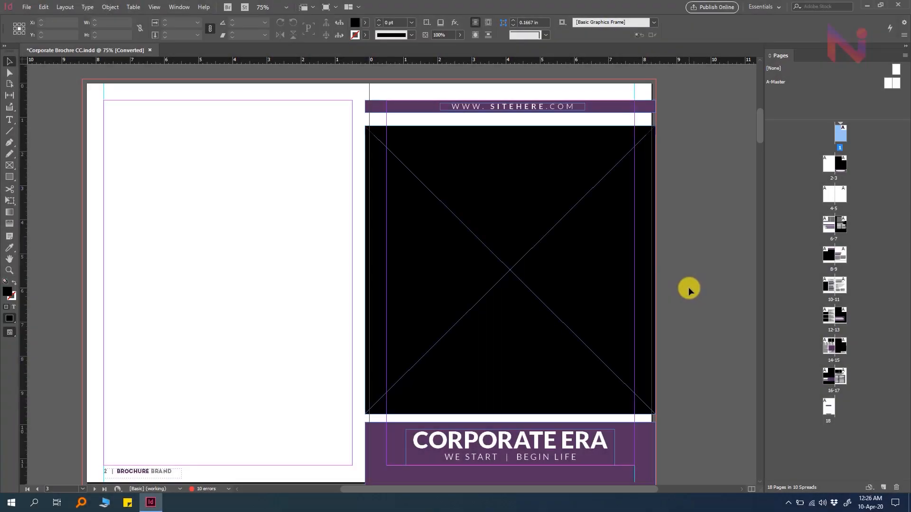
scroll(687, 286, up, 3)
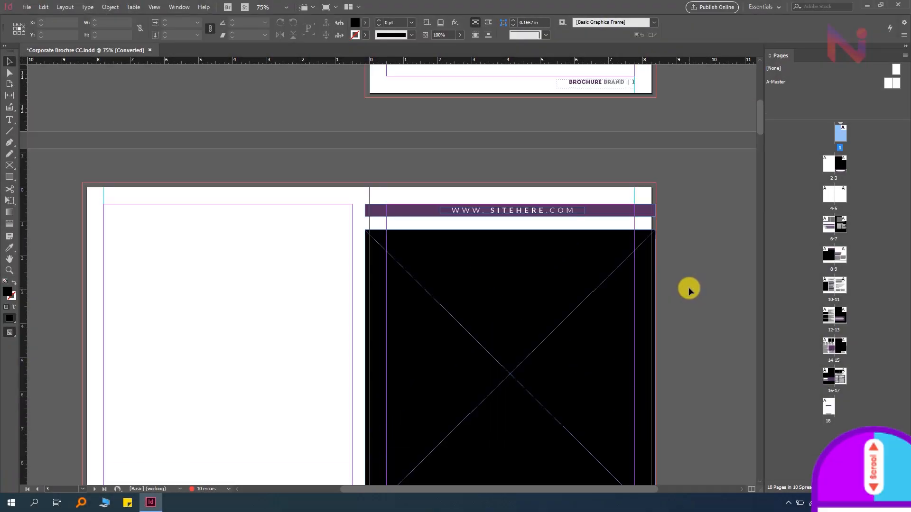
scroll(688, 286, up, 8)
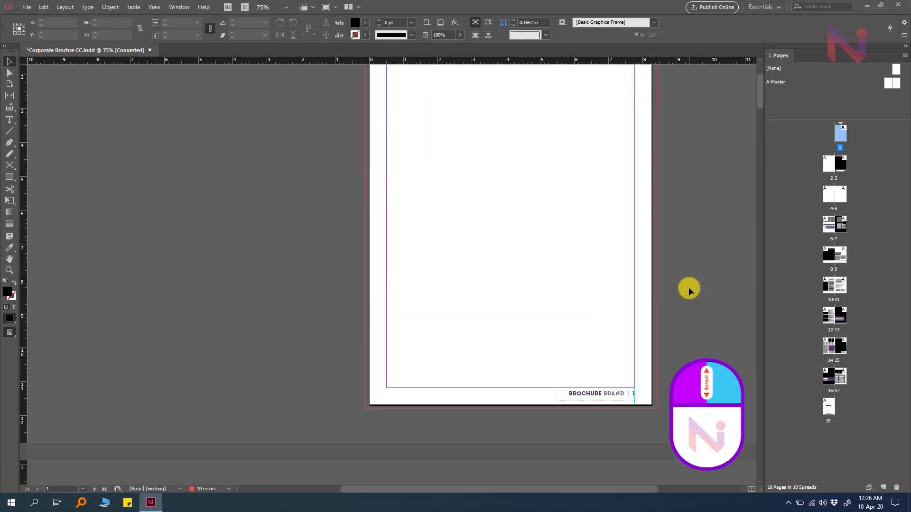
scroll(688, 287, down, 10)
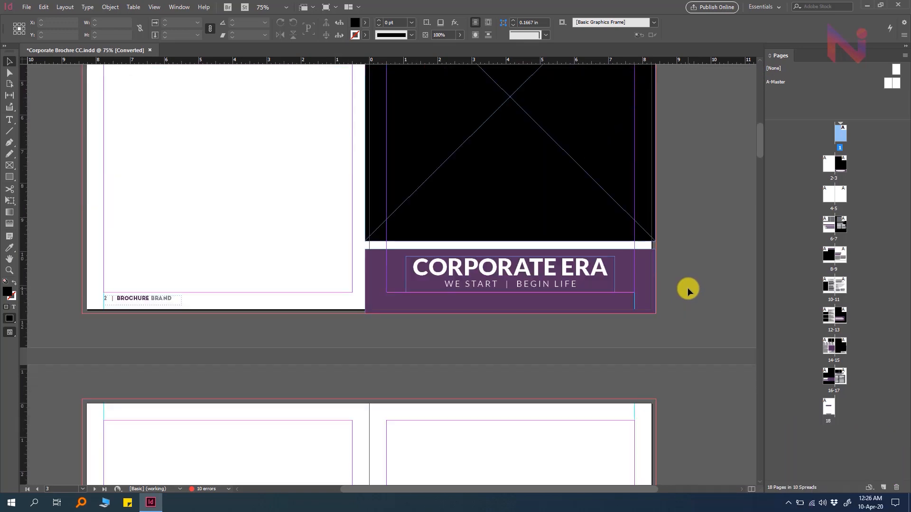
scroll(687, 288, up, 4)
scroll(687, 287, left, 3)
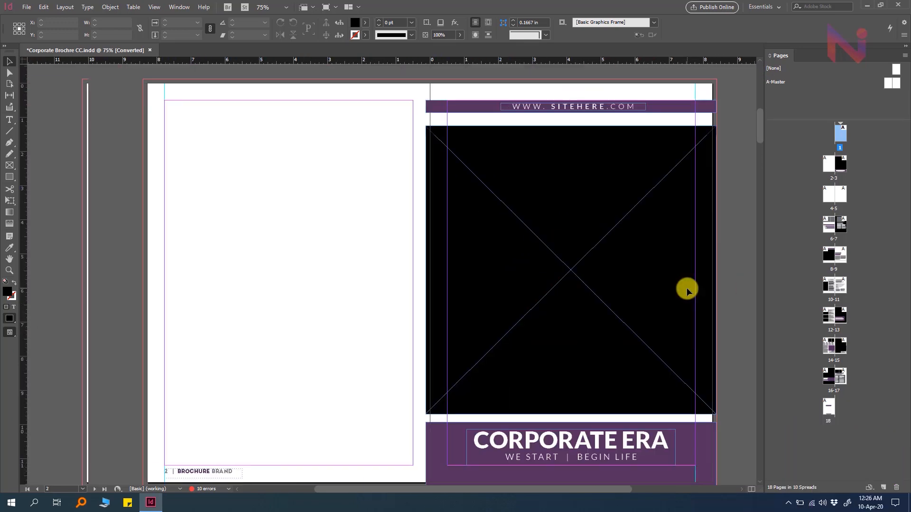
scroll(686, 288, right, 3)
scroll(687, 288, left, 3)
scroll(687, 288, right, 2)
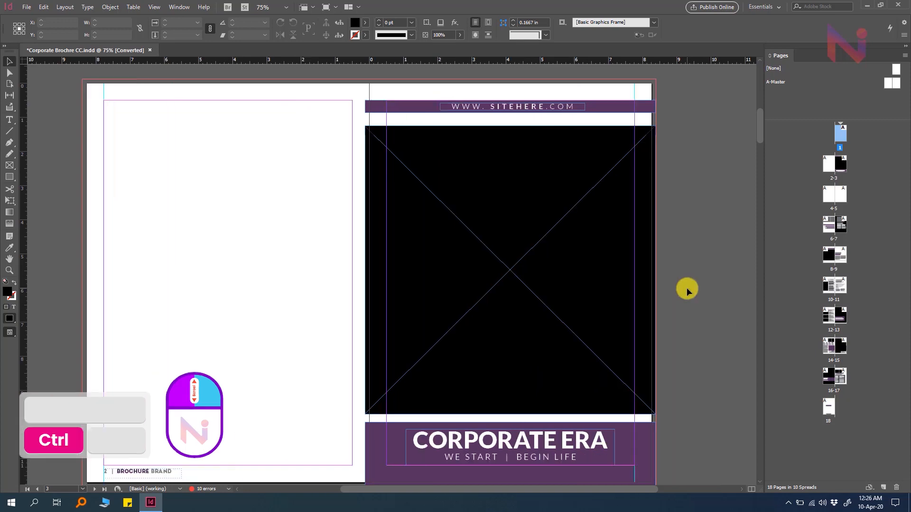
scroll(687, 287, right, 2)
scroll(687, 287, left, 3)
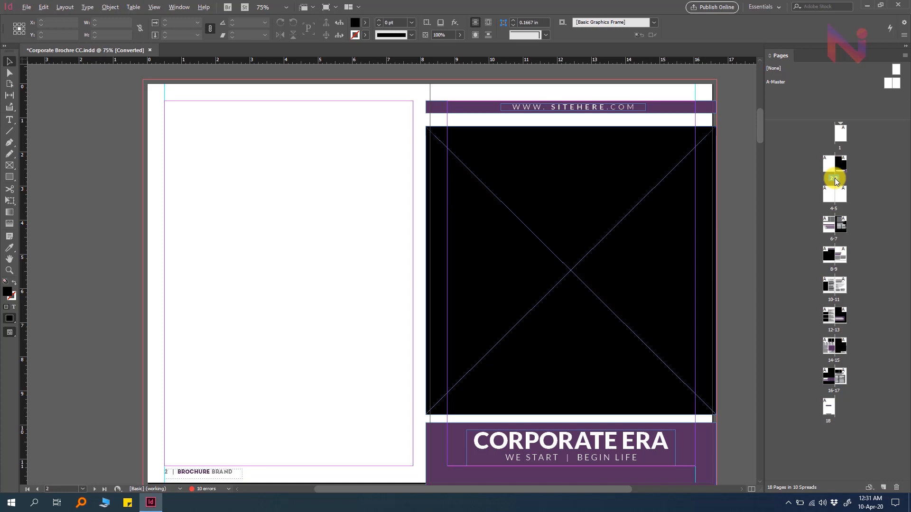
Step: Duplicate the 2-3 spread, placing the copy directly after it, and compare the two spreads
drag(835, 181, 855, 178)
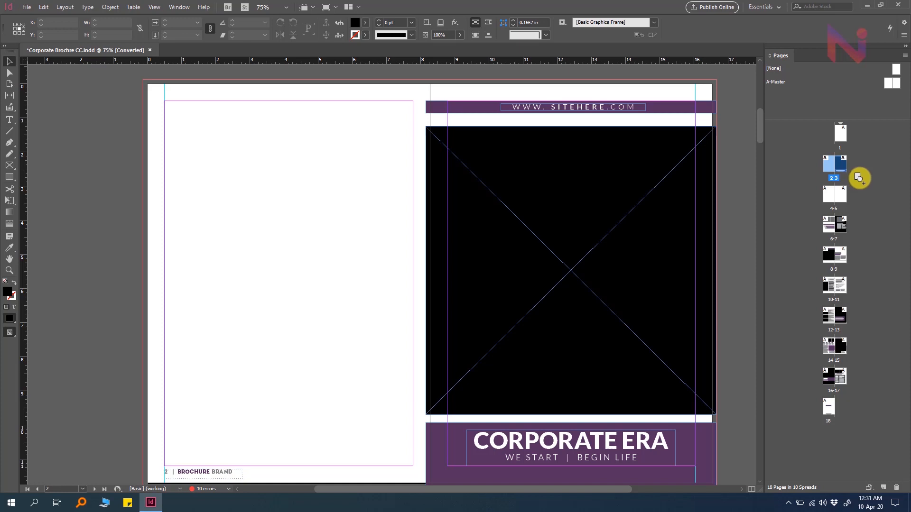
drag(862, 175, 850, 173)
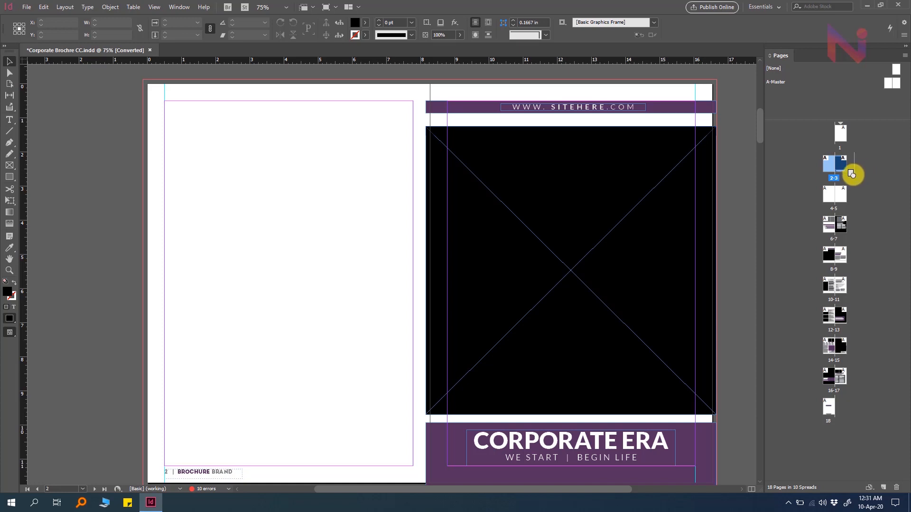
drag(851, 174, 821, 176)
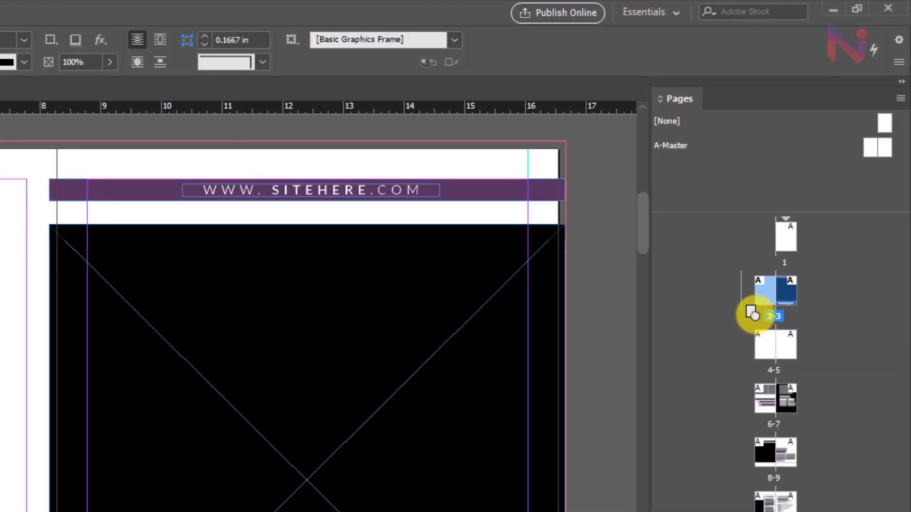
drag(751, 313, 750, 314)
drag(751, 314, 805, 308)
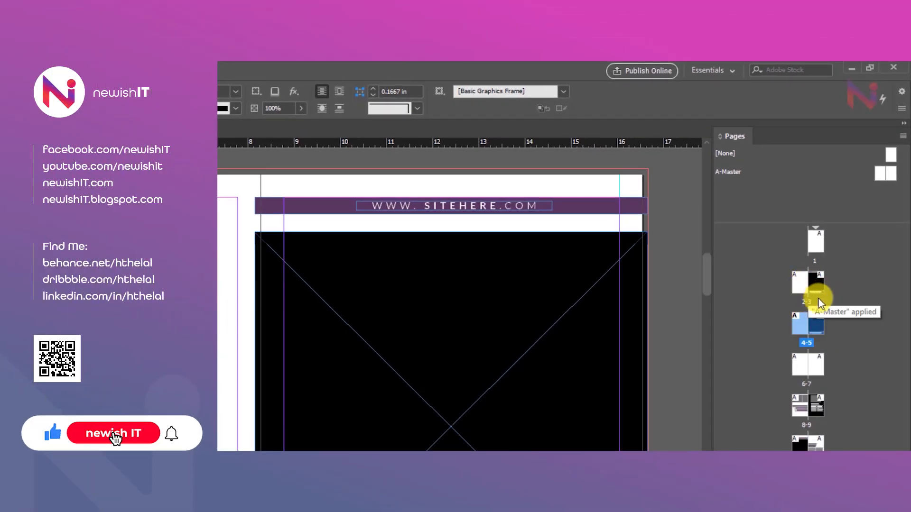
click(810, 300)
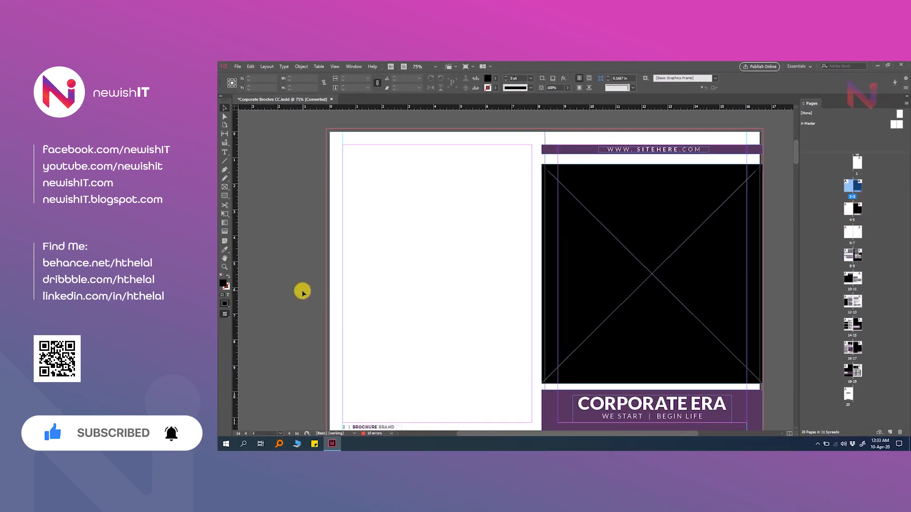
scroll(303, 291, down, 10)
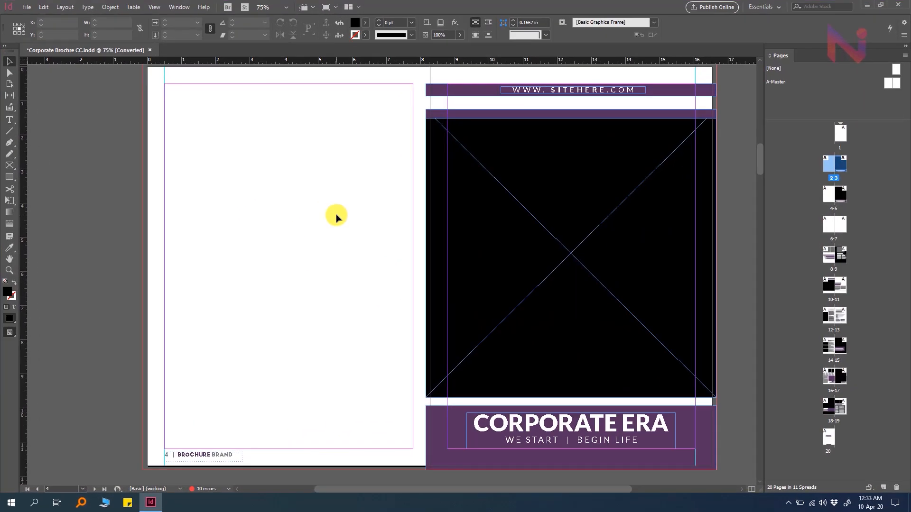
Step: Move the duplicated spread 4-5 to after spread 8-9, and move it one more spread down to pages 10-11
click(852, 211)
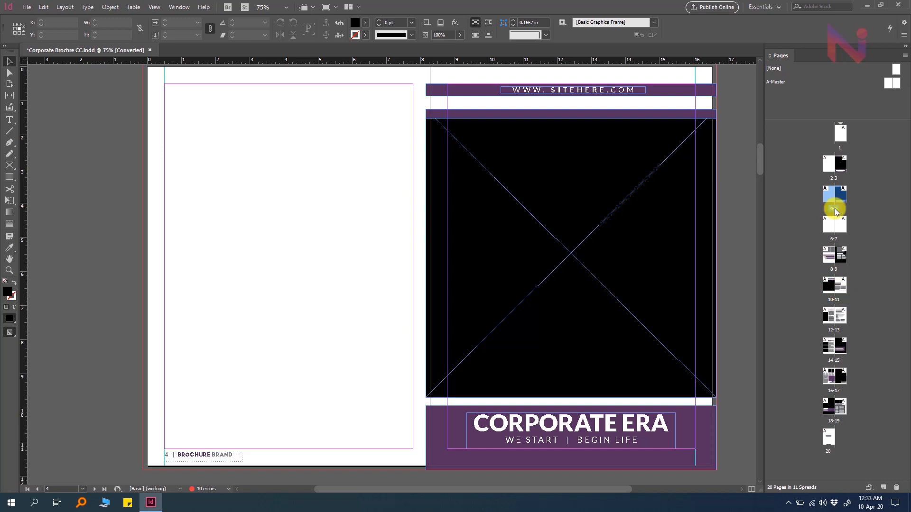
click(836, 212)
drag(836, 212, 836, 209)
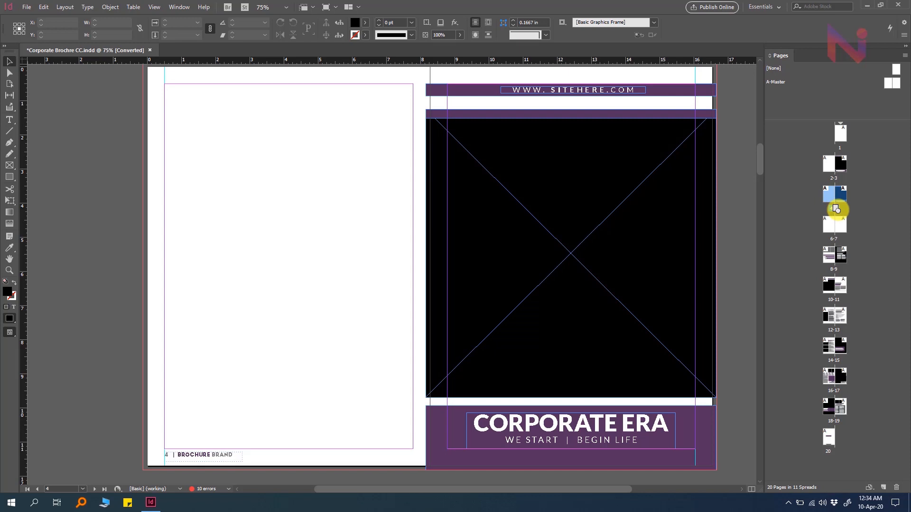
drag(835, 209, 847, 256)
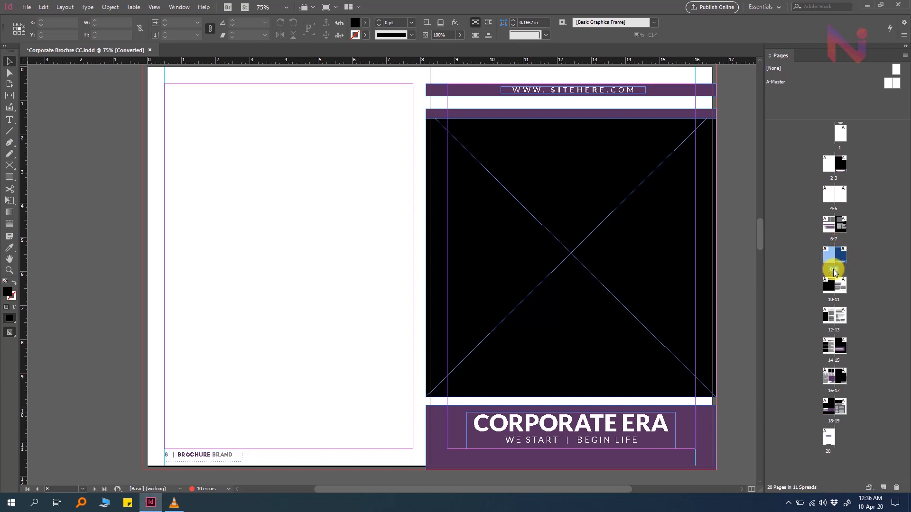
drag(833, 271, 824, 319)
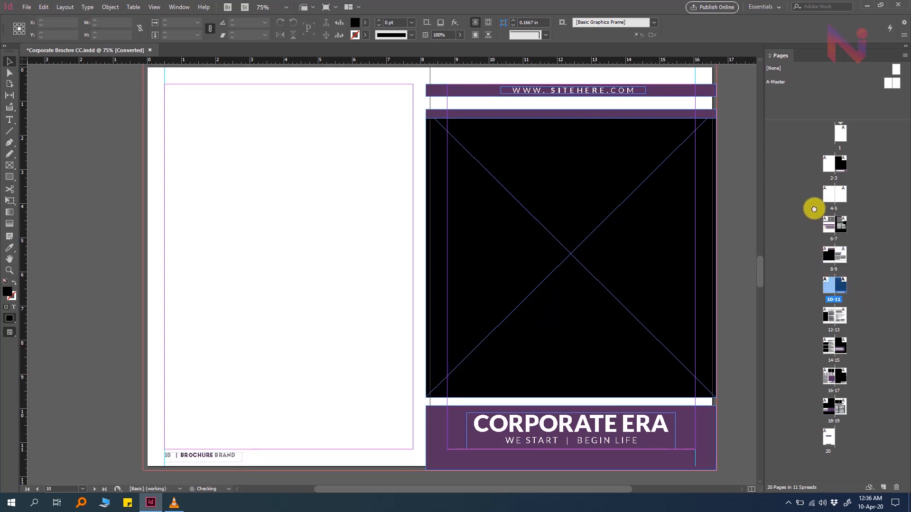
Step: Move the single page 4 ahead of page 10, and move page 7 to the page 9 position
drag(825, 190, 823, 288)
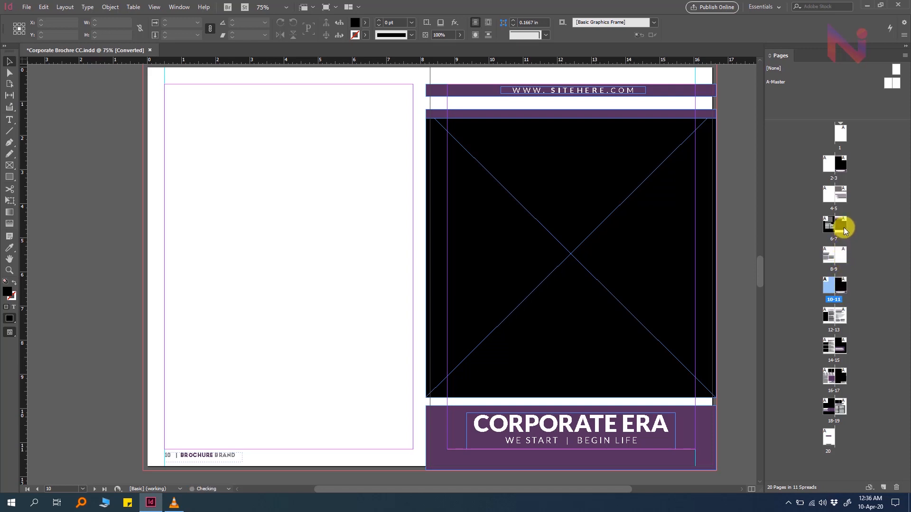
click(840, 227)
drag(841, 227, 822, 251)
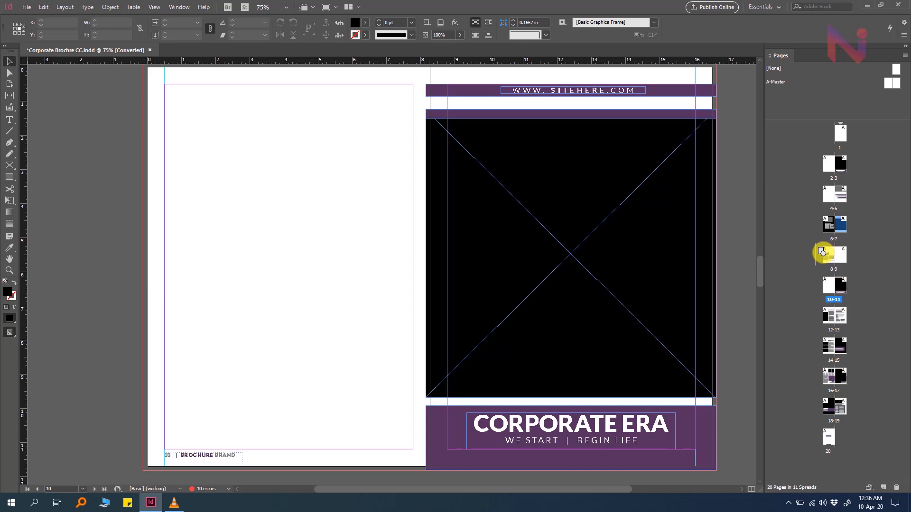
drag(822, 251, 822, 252)
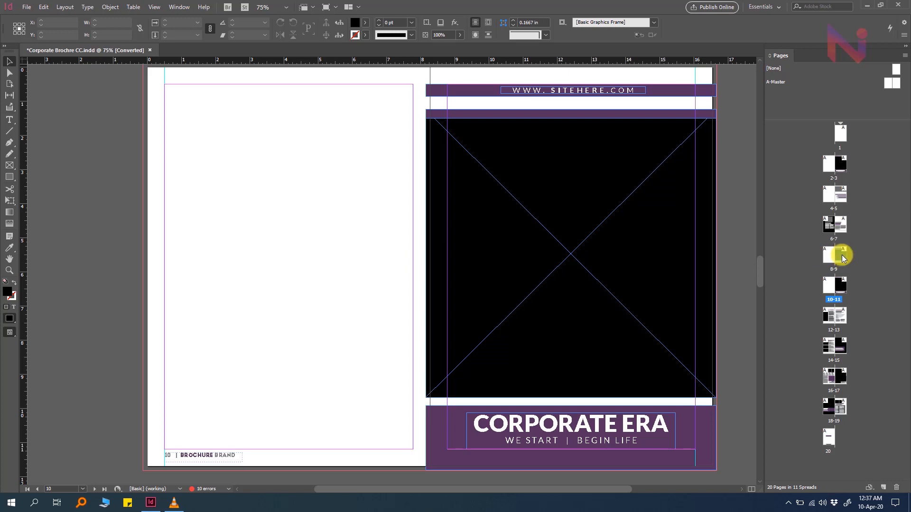
Step: Move page 9 in front of page 8 within their spread and clear the page selection
click(840, 255)
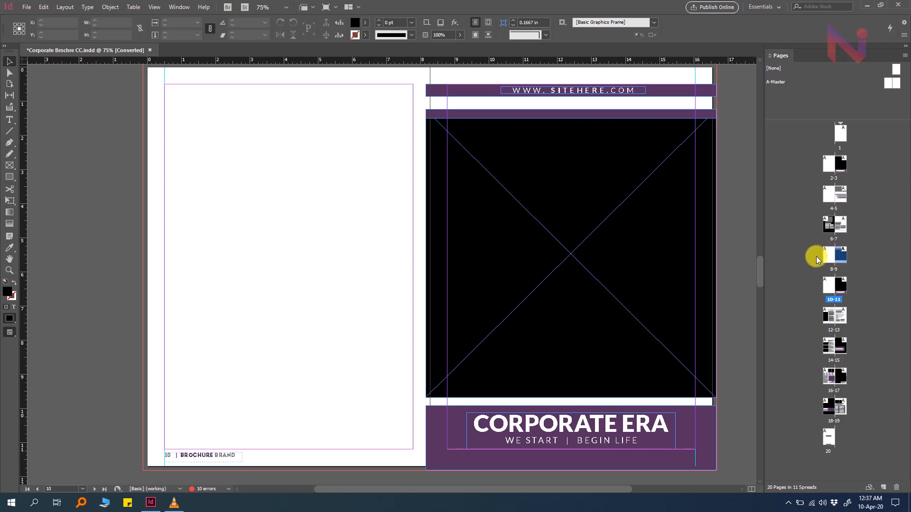
click(844, 258)
drag(844, 258, 818, 256)
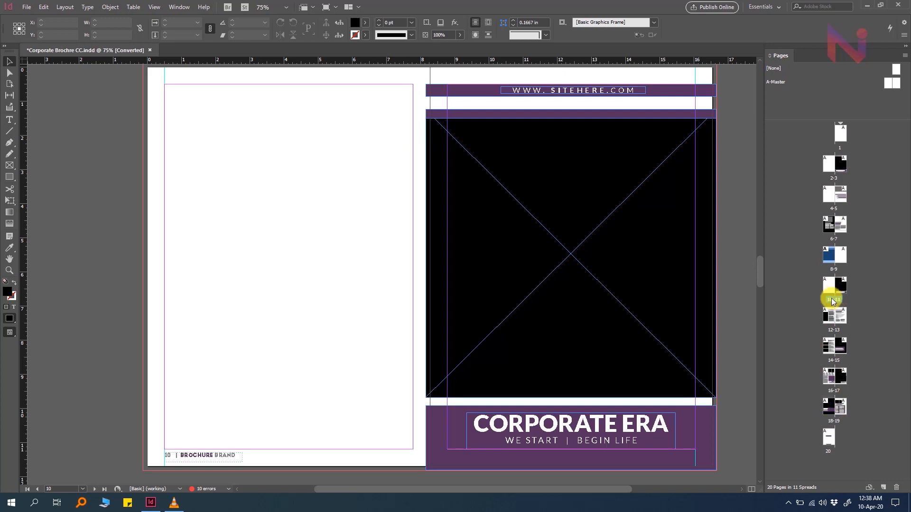
click(797, 290)
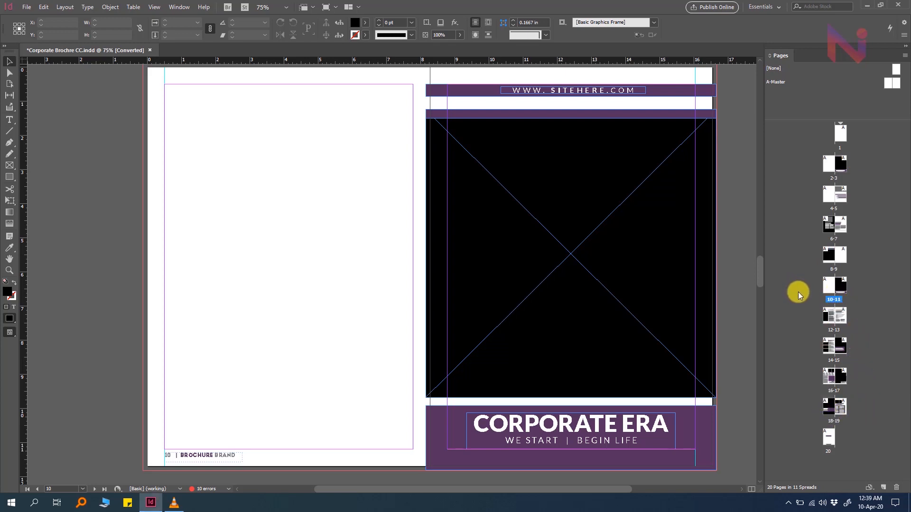
Step: Start the Move Pages command and set the pages to move as 12-13
click(904, 56)
click(768, 70)
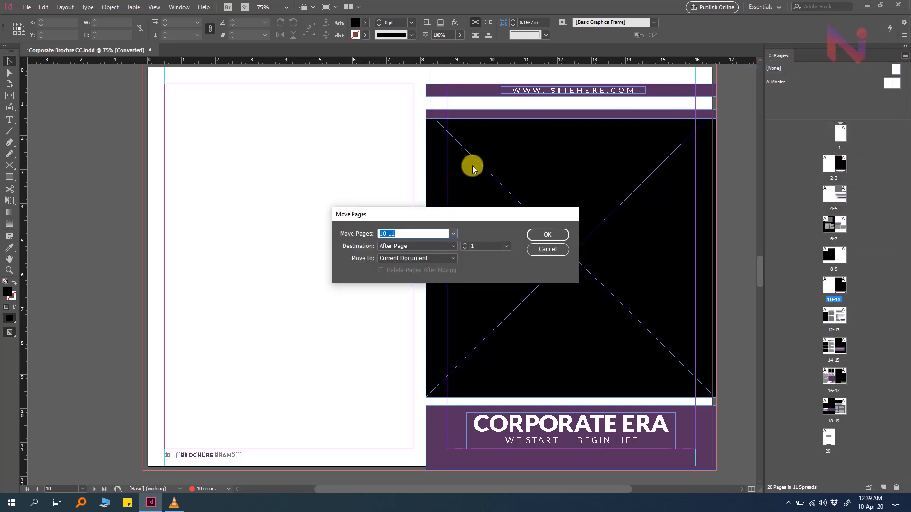
drag(407, 215, 256, 226)
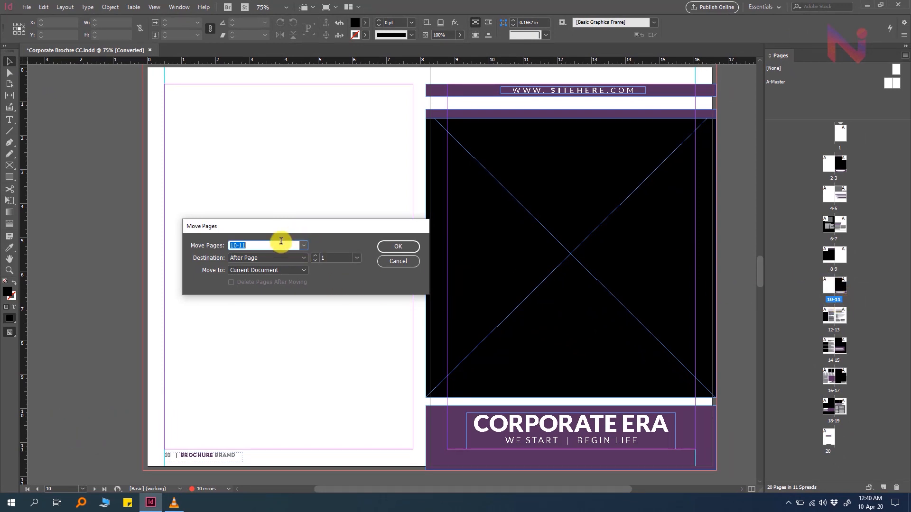
click(261, 245)
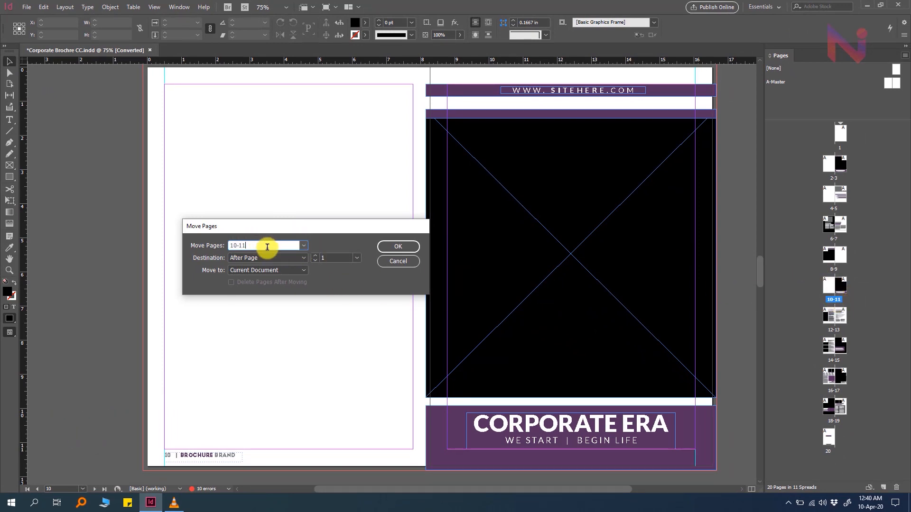
drag(258, 243, 219, 243)
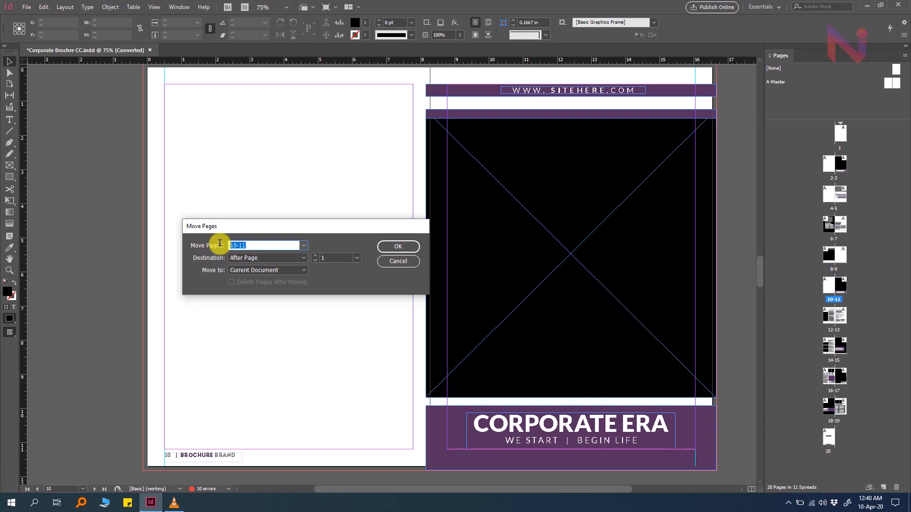
text(12)
text(13)
key(Tab)
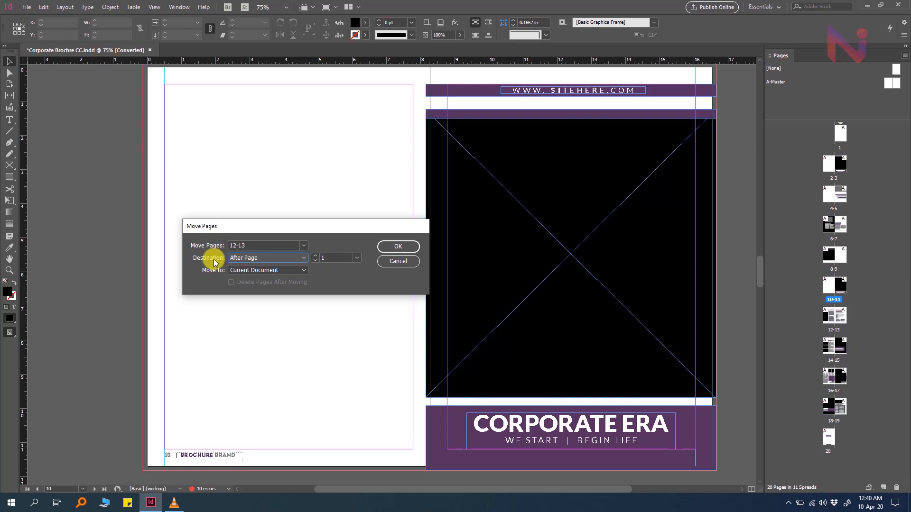
Step: Set the destination to after page 2 in the current document and carry out the move
click(251, 258)
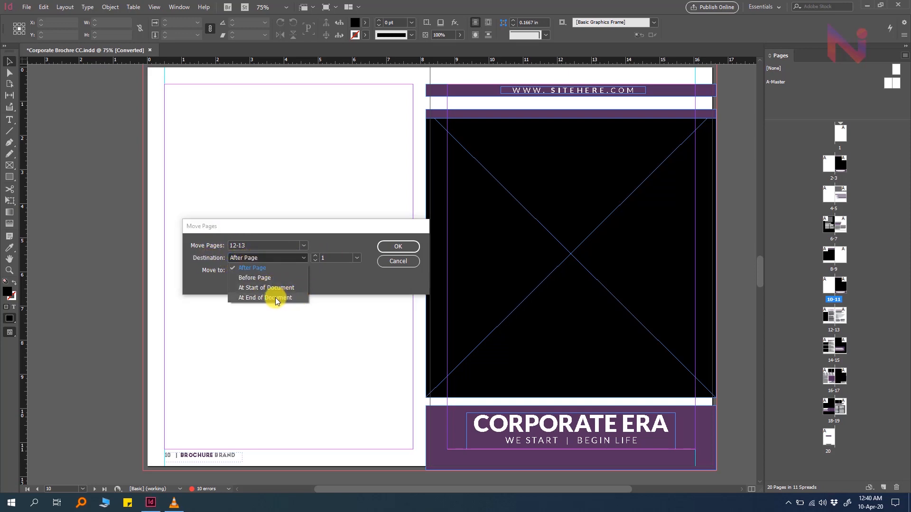
click(312, 265)
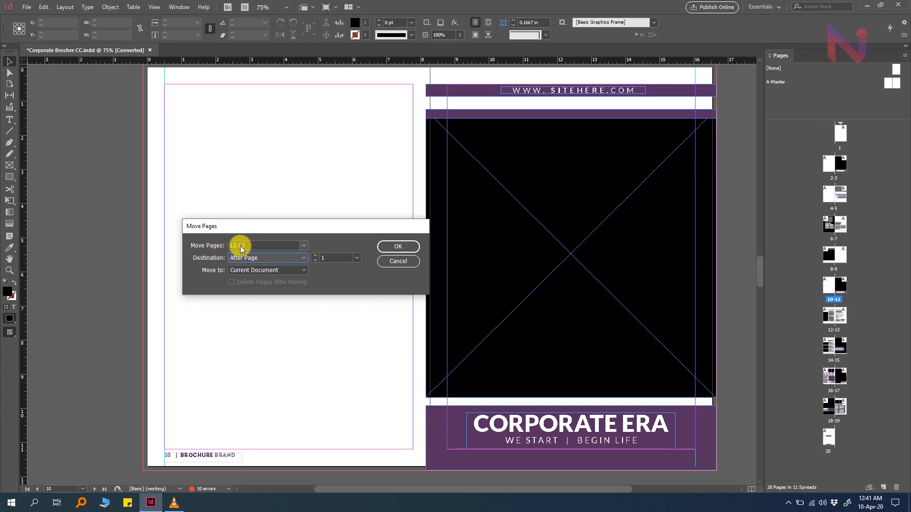
click(357, 257)
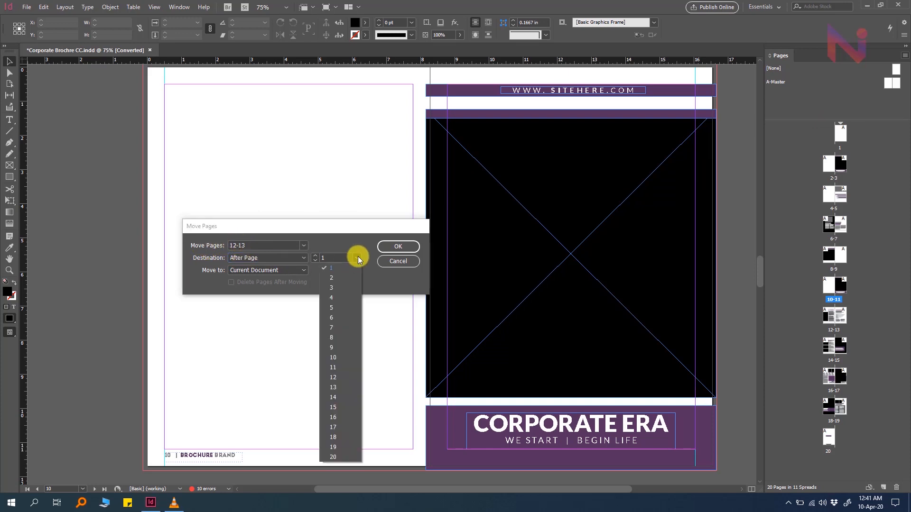
click(334, 278)
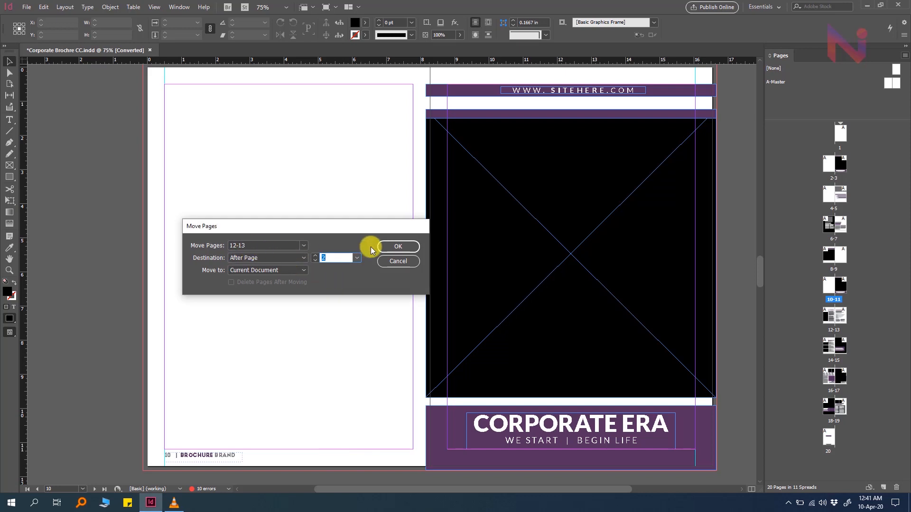
click(397, 246)
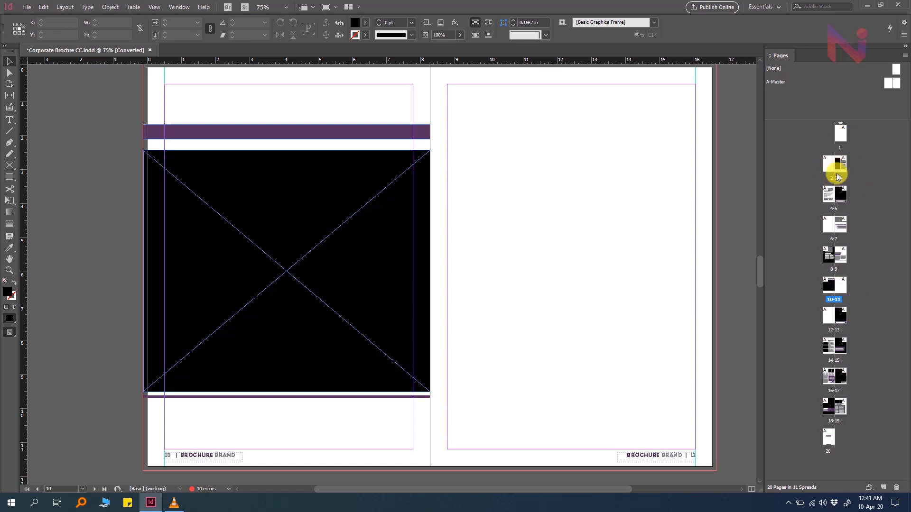
Step: Move pages 2-3 to the end of the current document with the Move Pages command
click(904, 55)
click(761, 70)
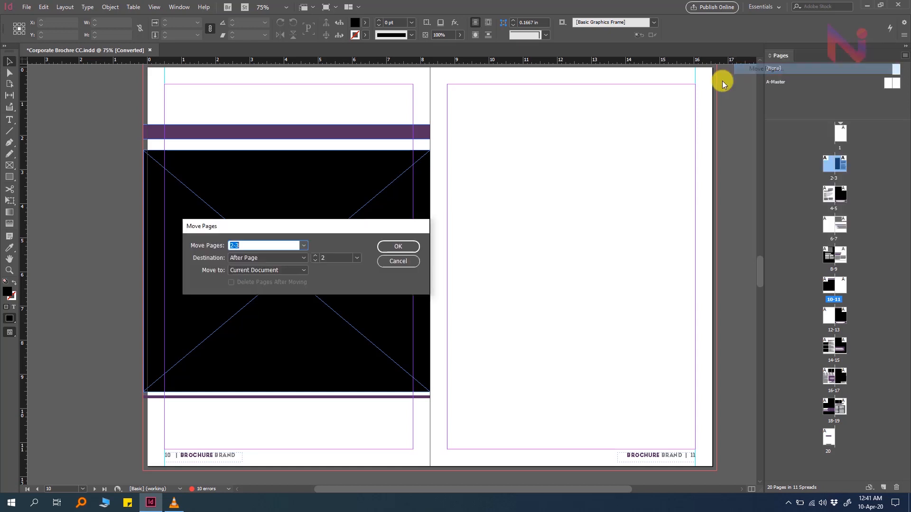
click(248, 259)
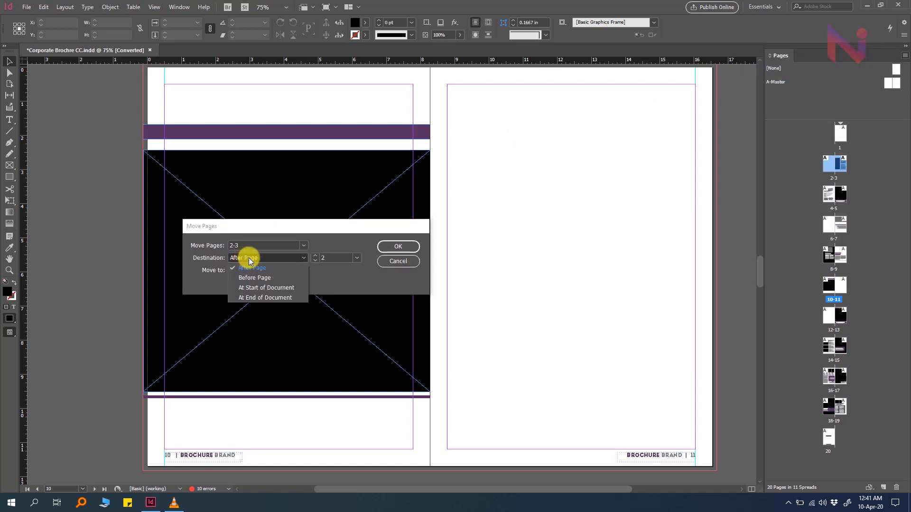
click(295, 297)
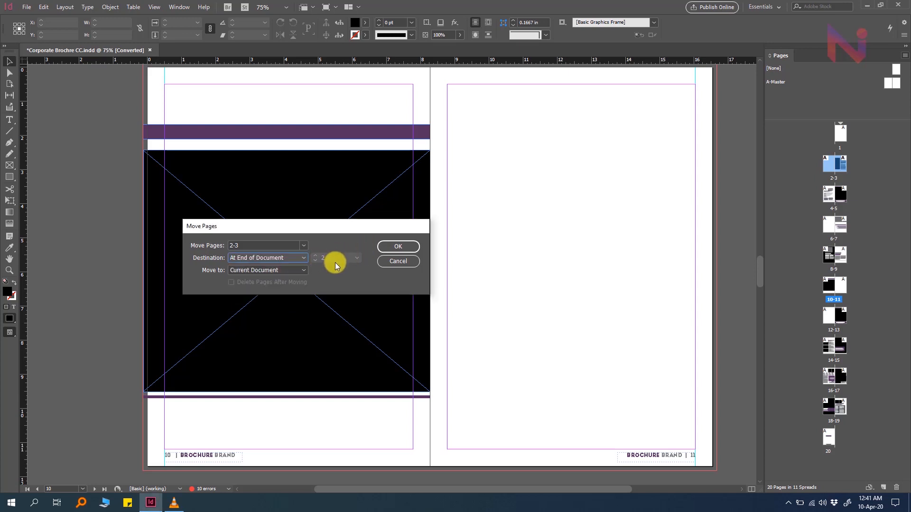
click(398, 246)
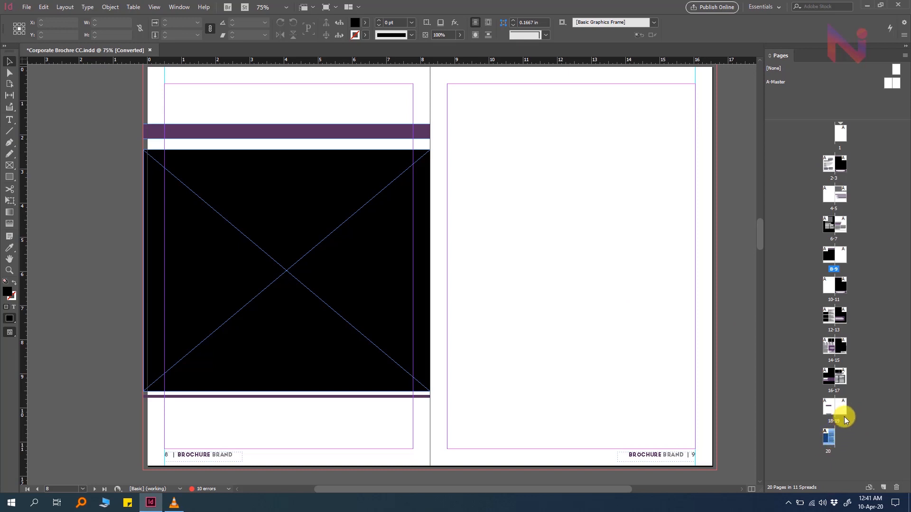
Step: Delete the 8-9 spread together with its objects, and delete the single page 4 from the document
click(829, 434)
click(828, 411)
click(833, 272)
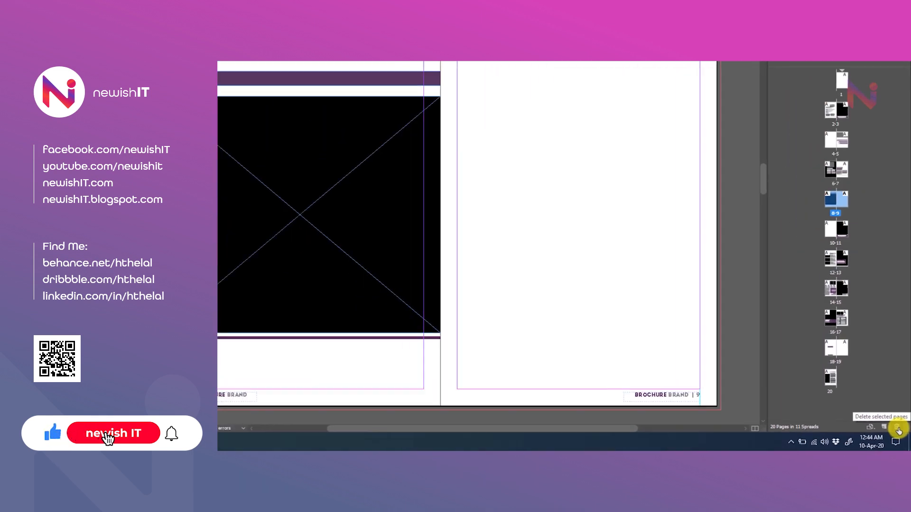
click(897, 430)
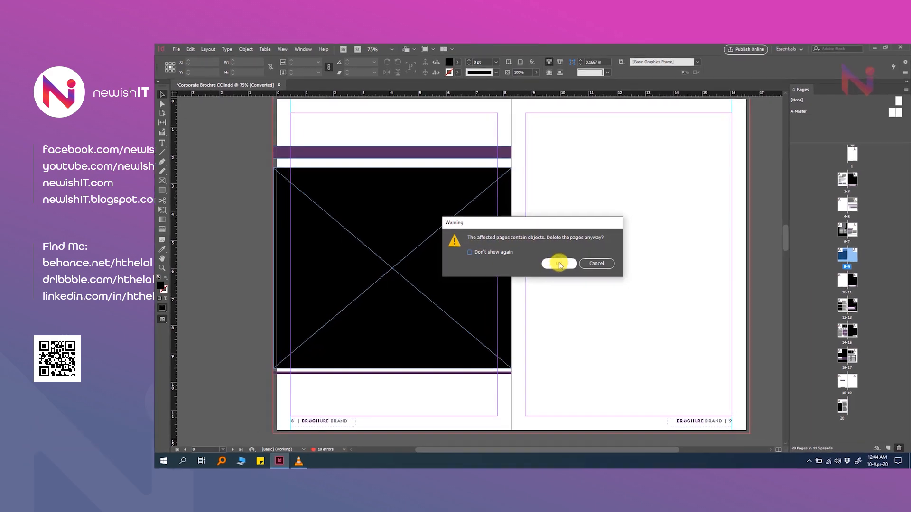
click(588, 263)
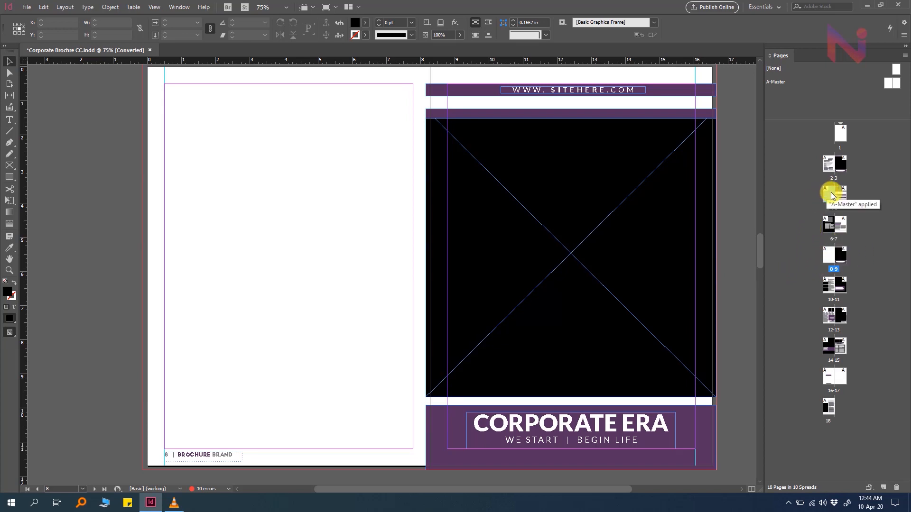
drag(828, 193, 896, 487)
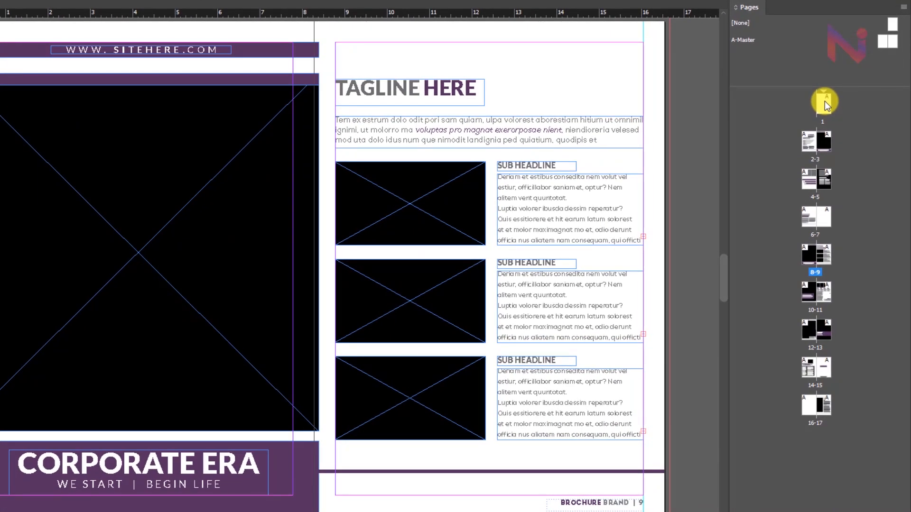
Step: Select the non-adjacent pages 1, 7, 15 and 16 together and delete them along with their objects
ctrl+click(826, 104)
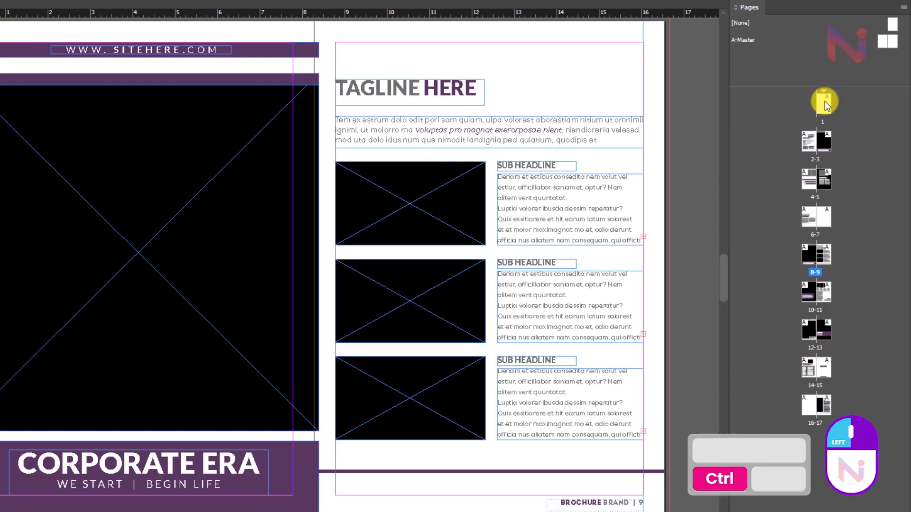
drag(826, 104, 829, 219)
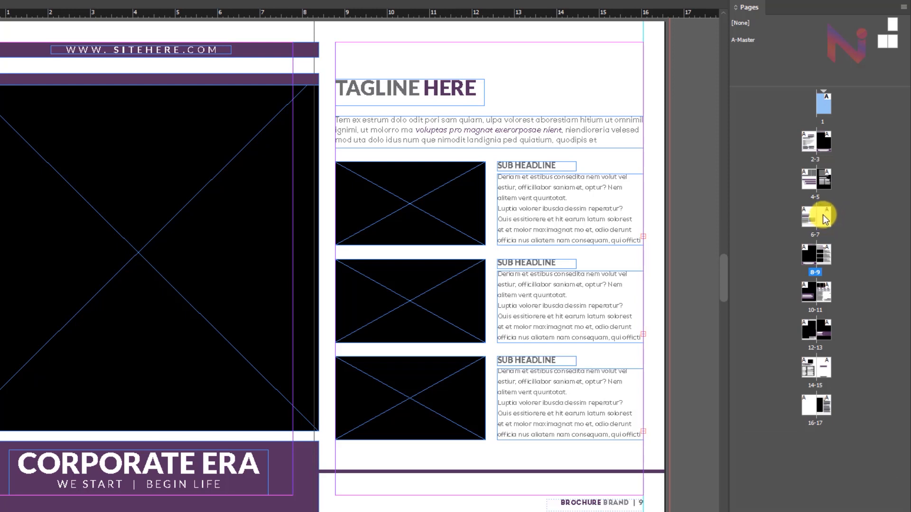
click(824, 216)
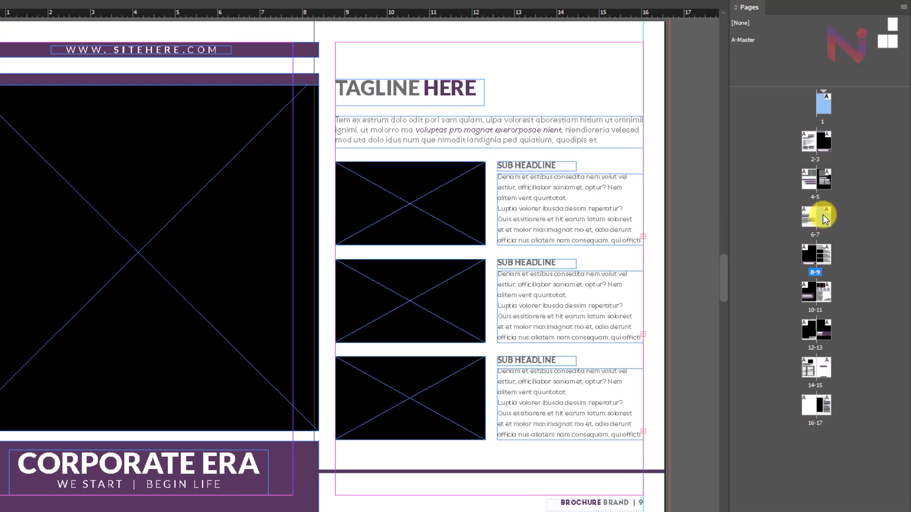
ctrl+click(827, 368)
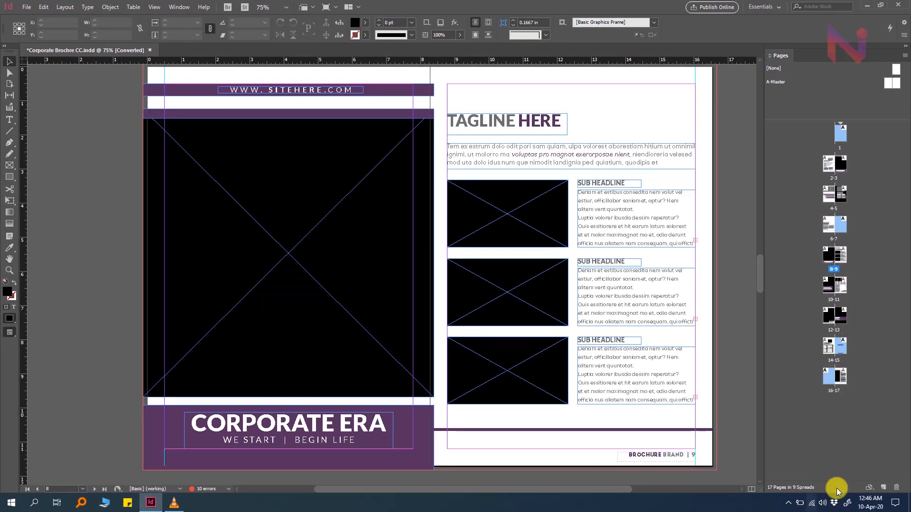
click(896, 487)
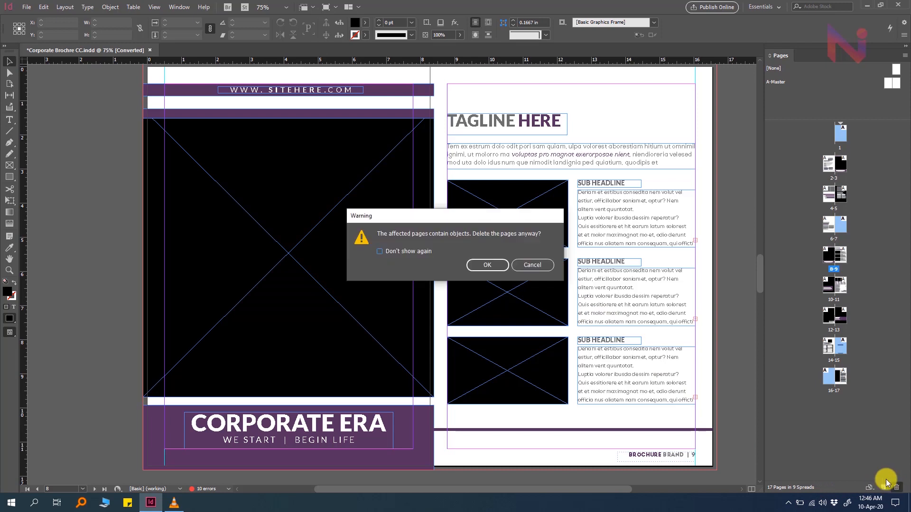
click(482, 265)
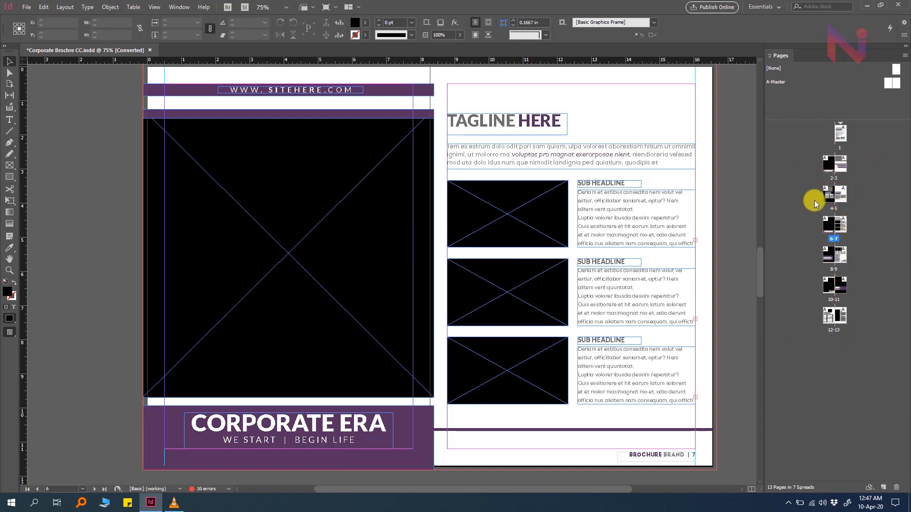
Step: Select the continuous range of pages 2 through 9 and delete it along with its objects
shift+click(826, 180)
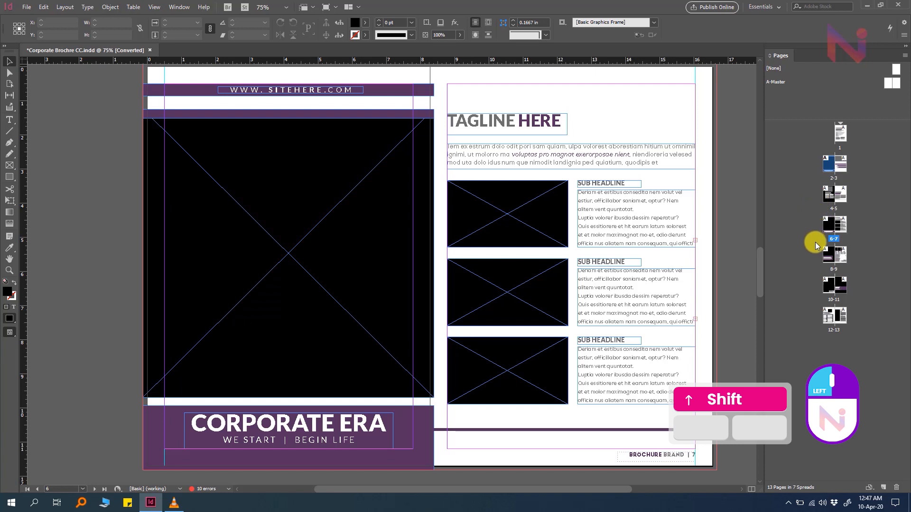
shift+click(840, 255)
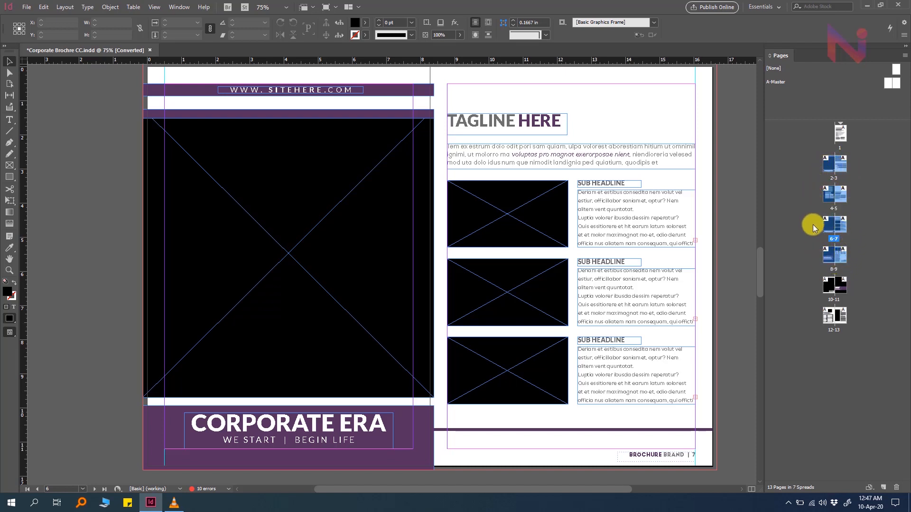
click(897, 487)
click(490, 263)
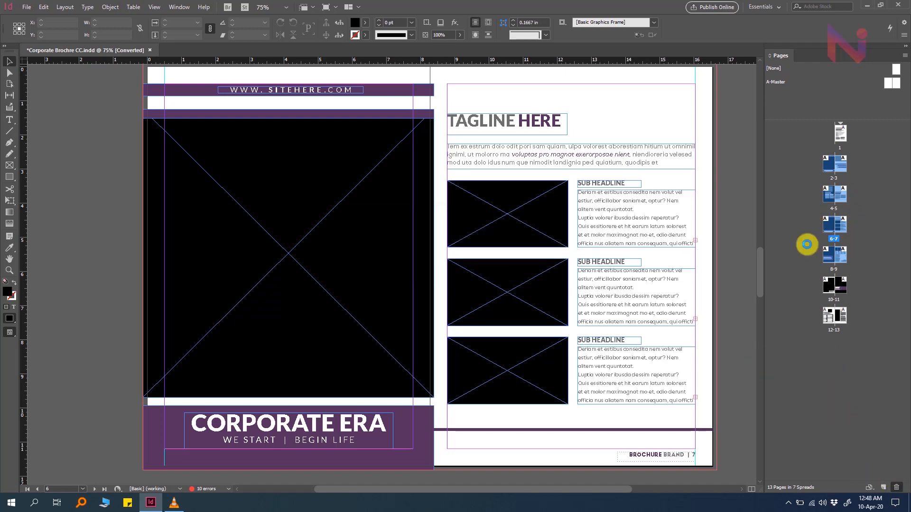